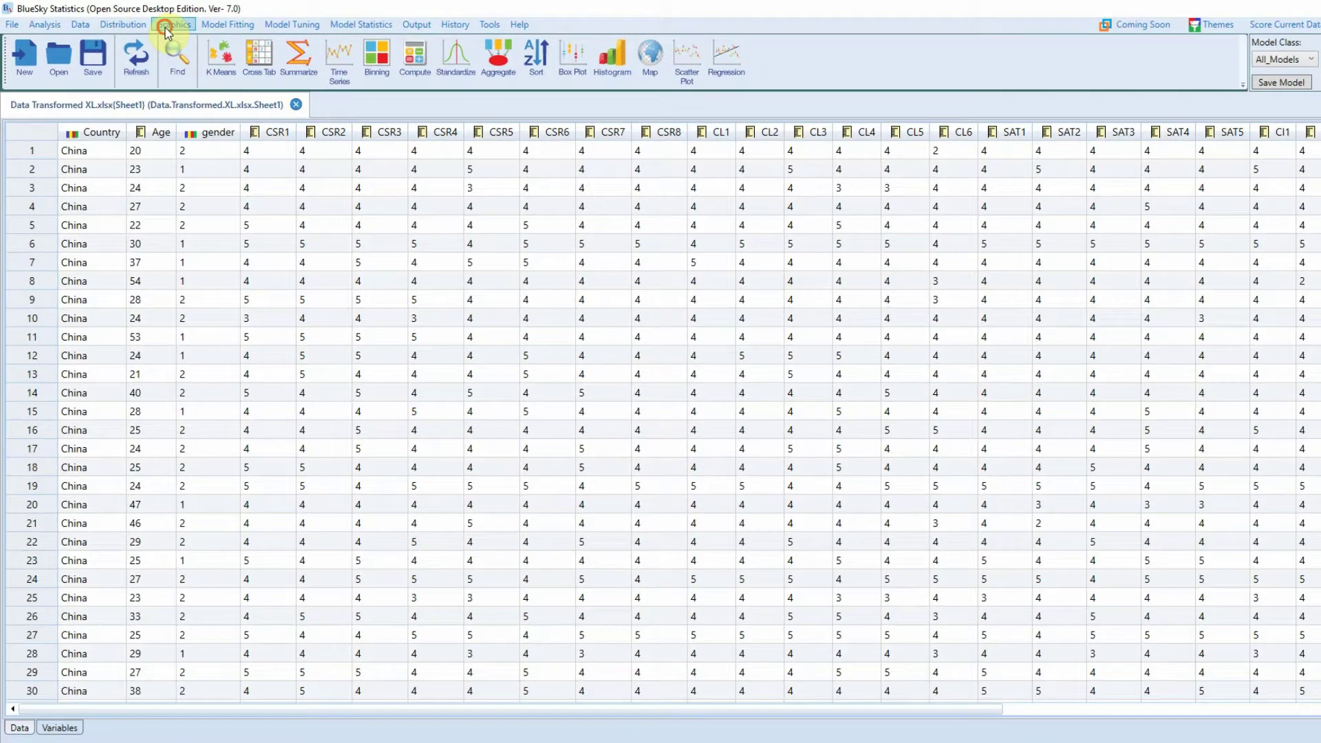
Open the Graphics menu over the Data Transformed XL dataset to show its chart types.
{"action": "left_click", "coordinate": [151, 25]}
{"action": "mouse_move", "coordinate": [135, 21]}
{"action": "mouse_move", "coordinate": [260, 38]}
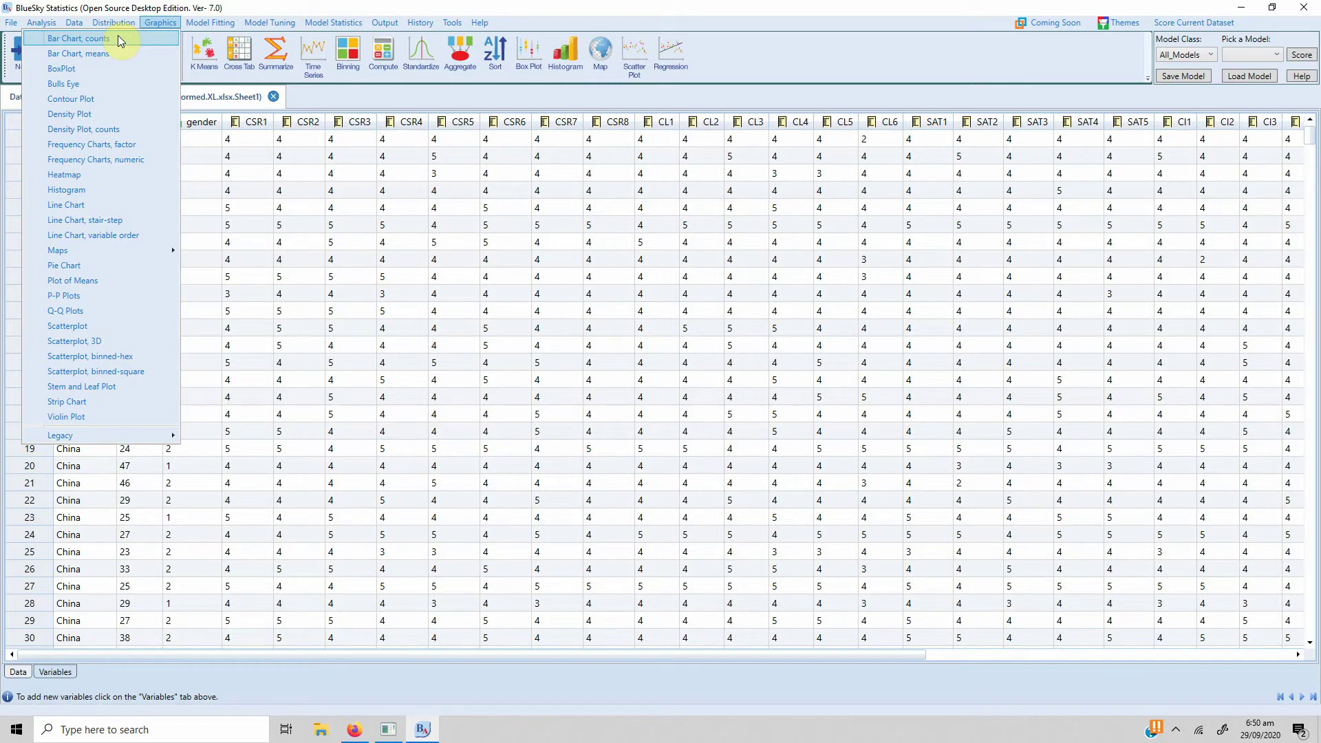
Start a count bar chart with Country as the X variable.
{"action": "left_click", "coordinate": [118, 37]}
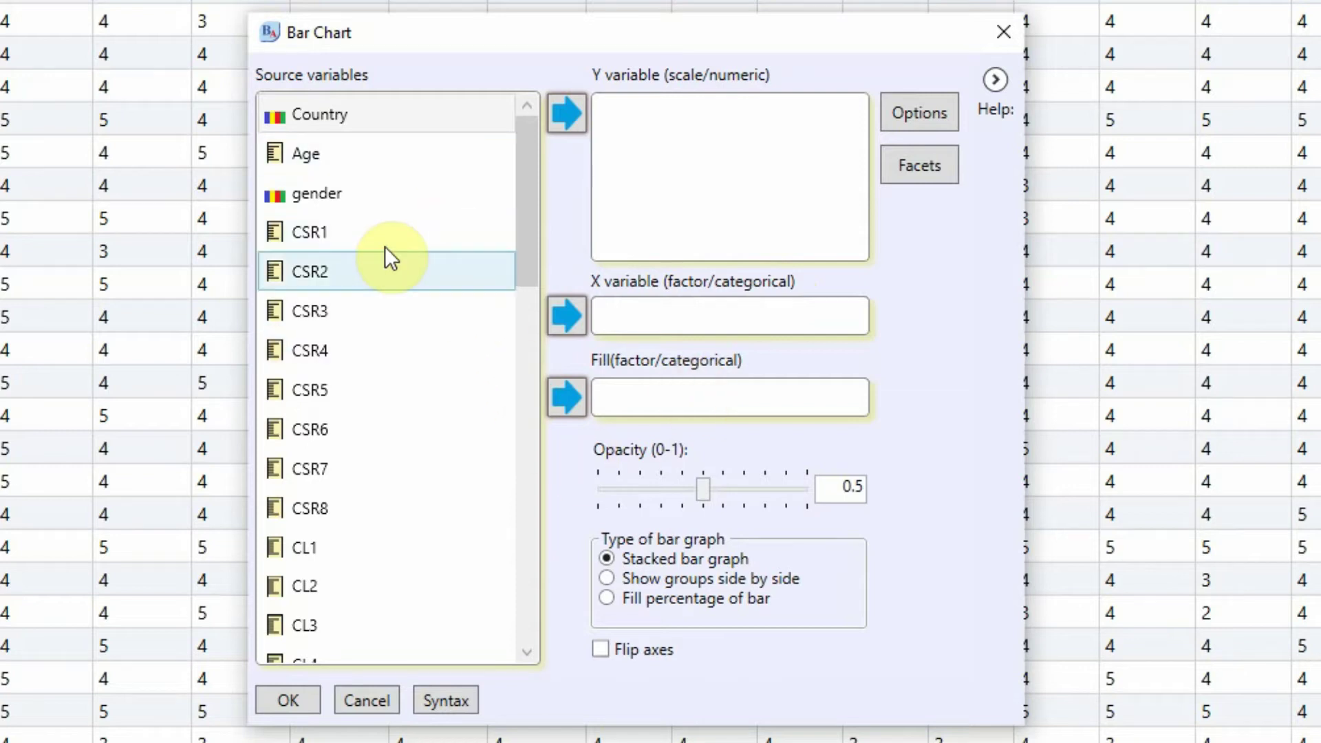
{"action": "left_click", "coordinate": [391, 113]}
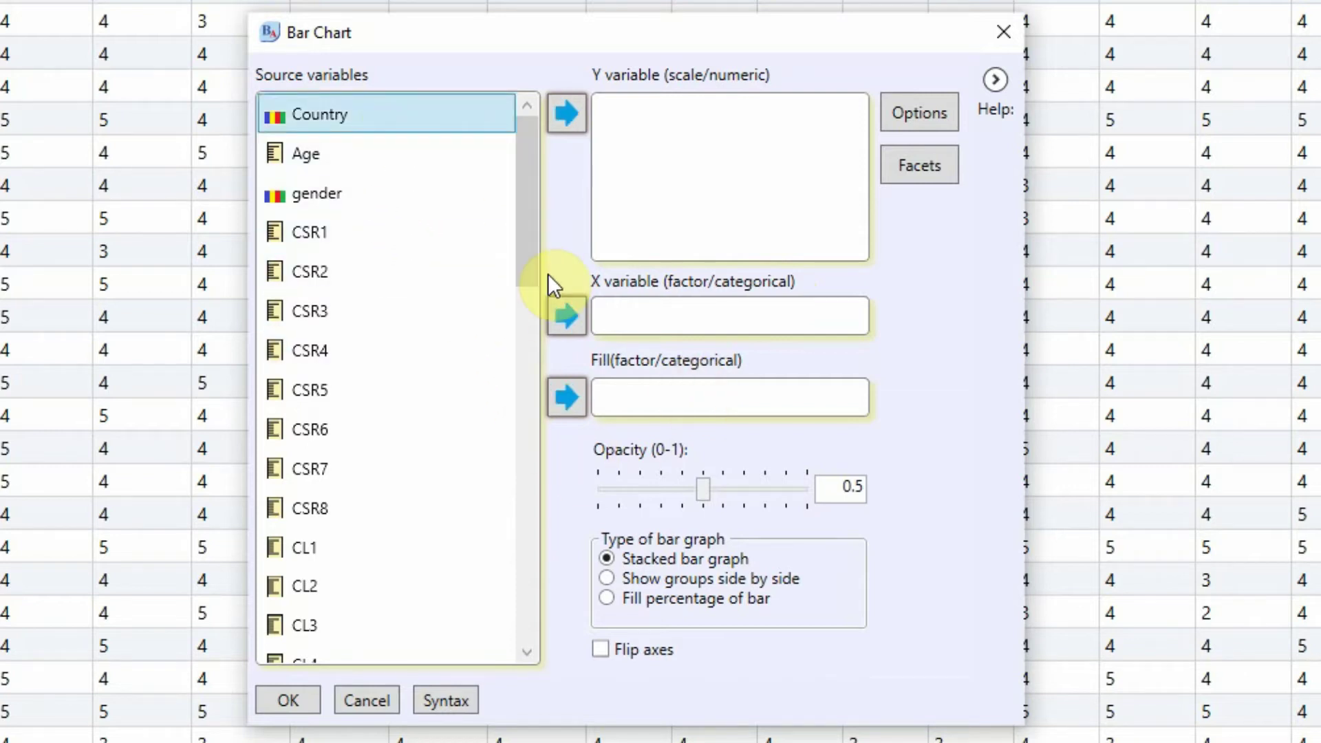
{"action": "left_click", "coordinate": [563, 313]}
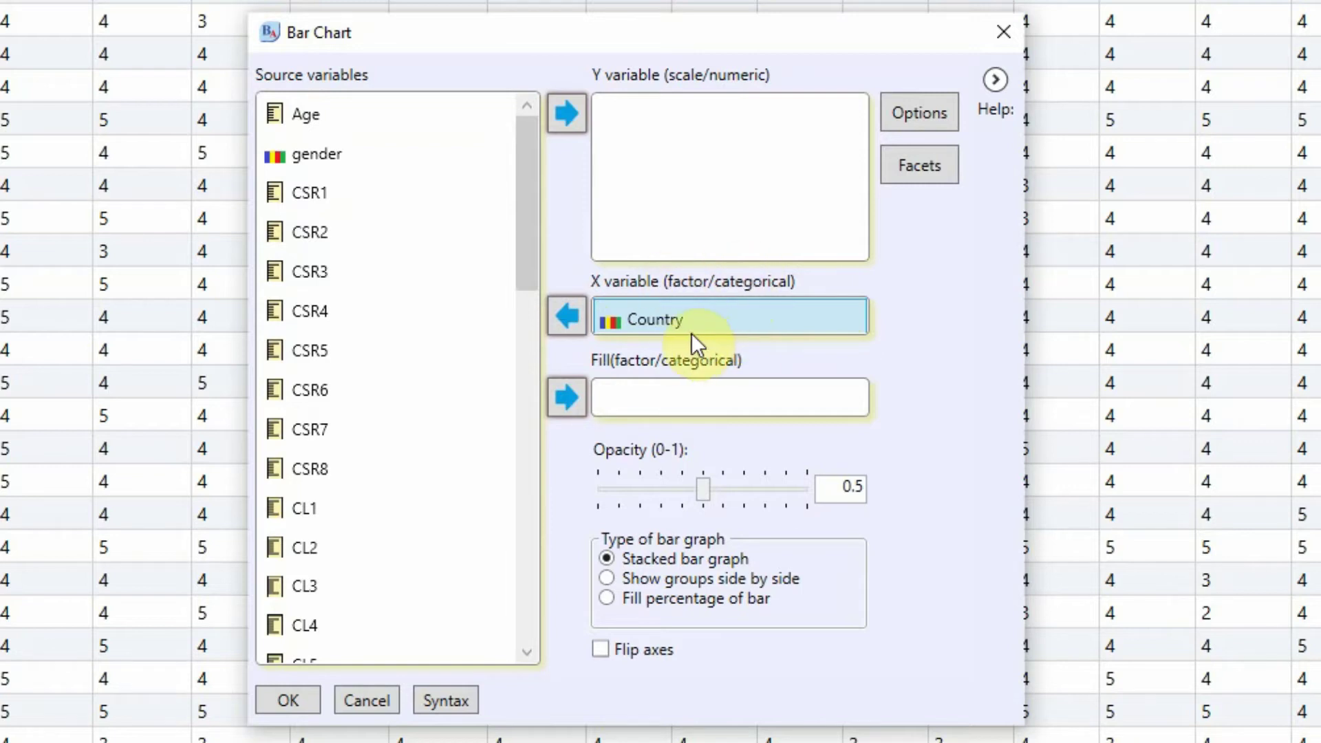
Review the bar chart options, leaving title, axis labels and bar colour blank.
{"action": "left_click", "coordinate": [912, 121]}
{"action": "left_click", "coordinate": [581, 267]}
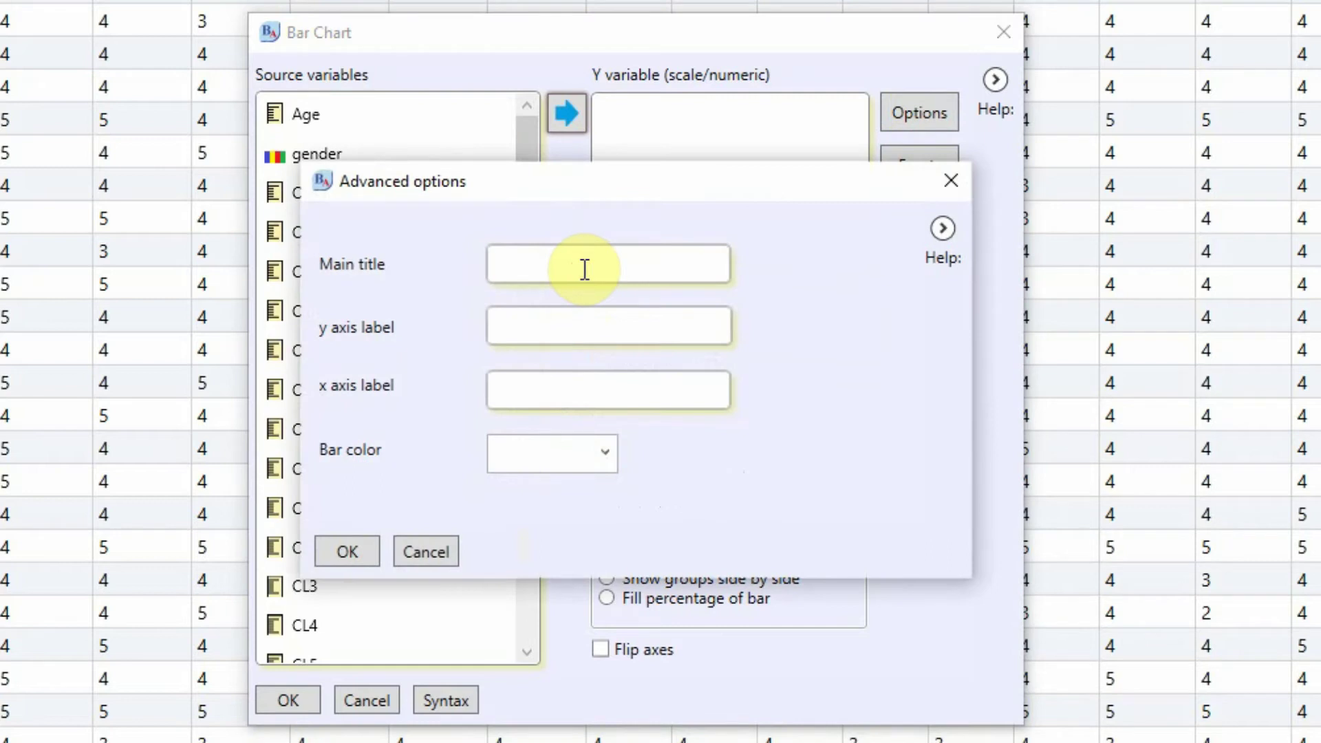
{"action": "left_click", "coordinate": [565, 323]}
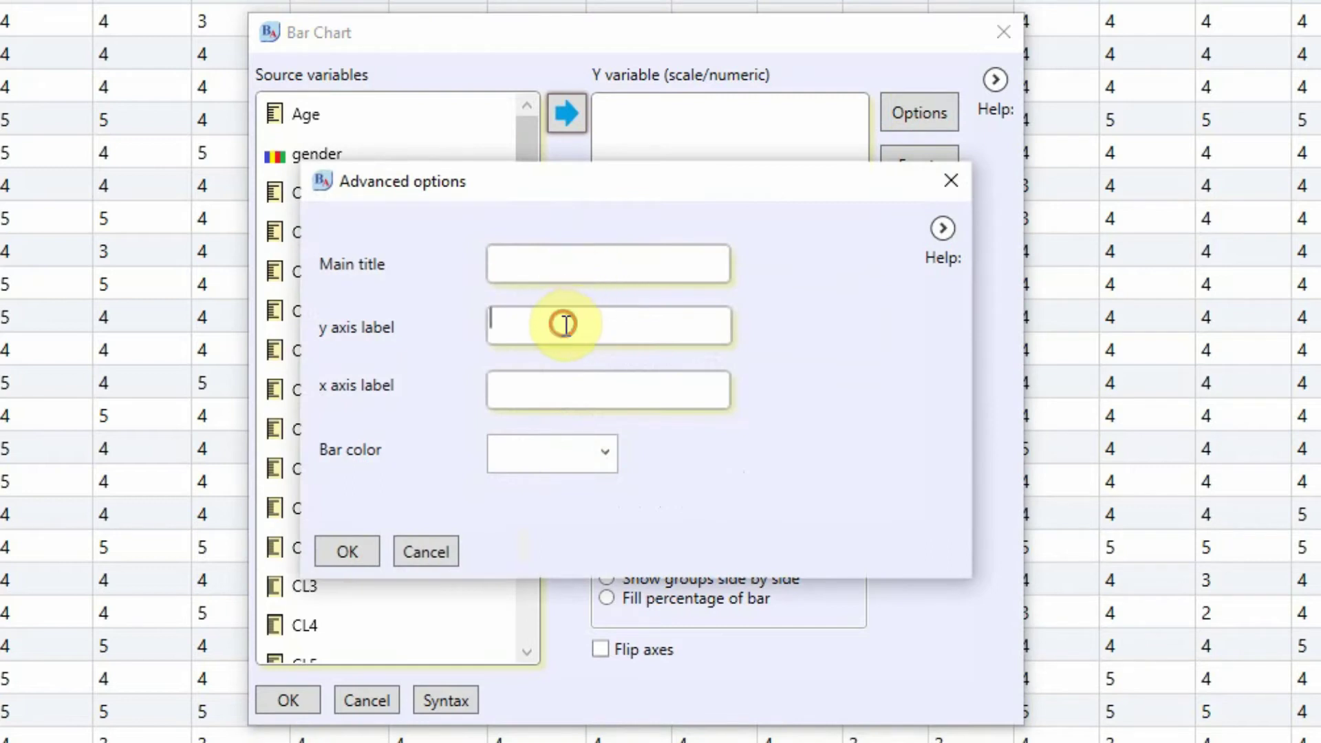
{"action": "left_click", "coordinate": [562, 404]}
{"action": "left_click", "coordinate": [603, 454]}
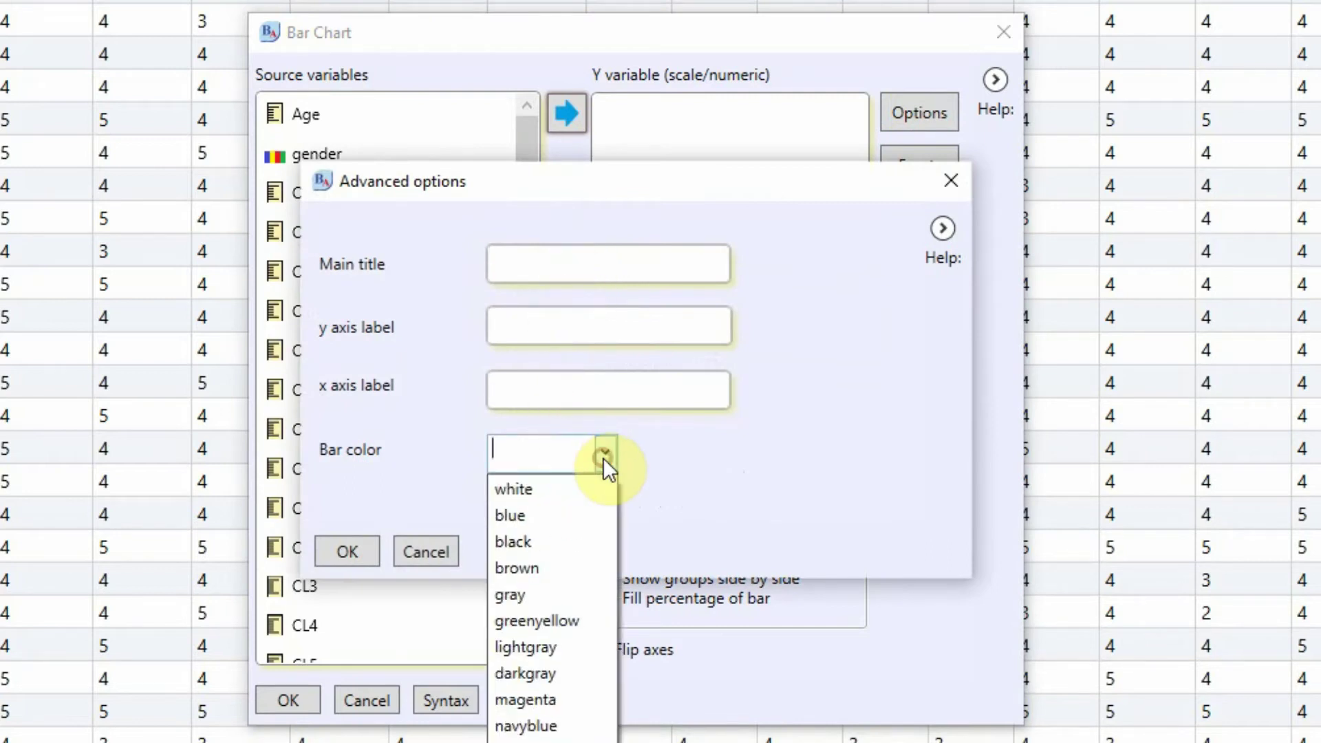
{"action": "left_click", "coordinate": [712, 430]}
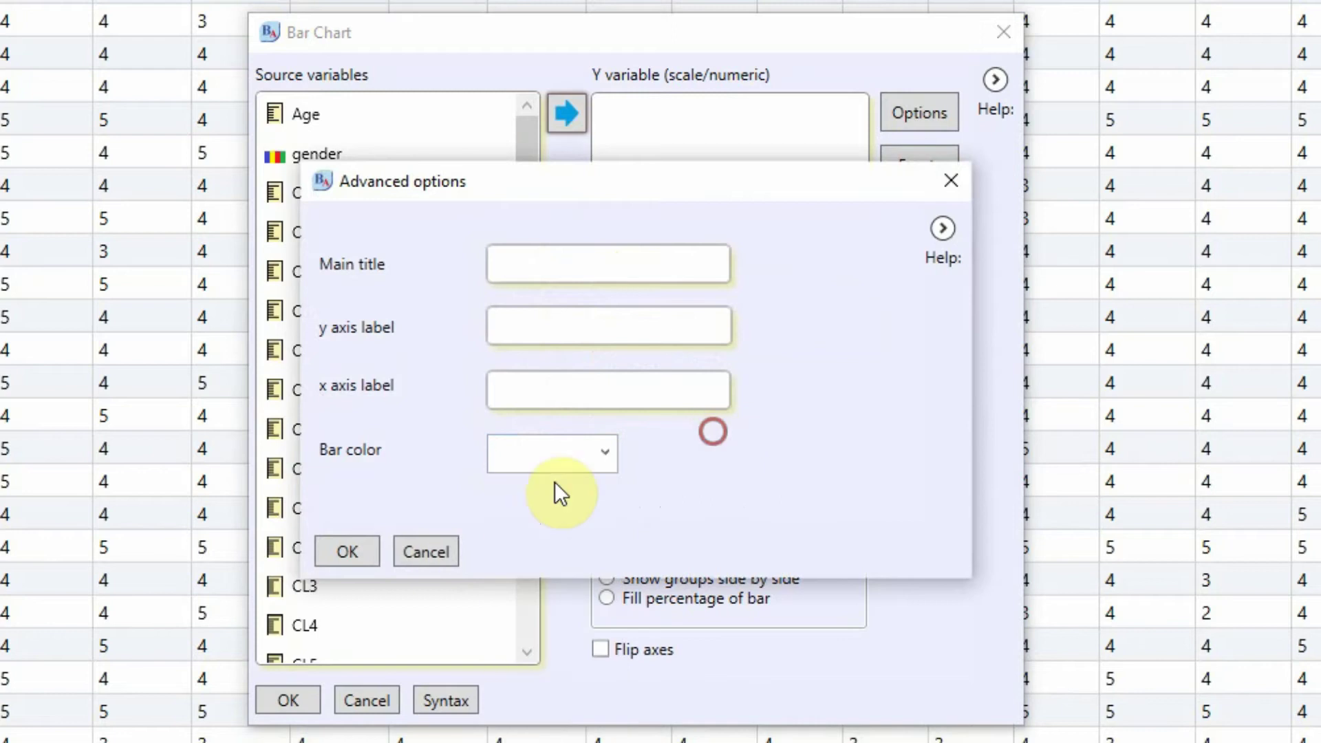
{"action": "left_click", "coordinate": [357, 550]}
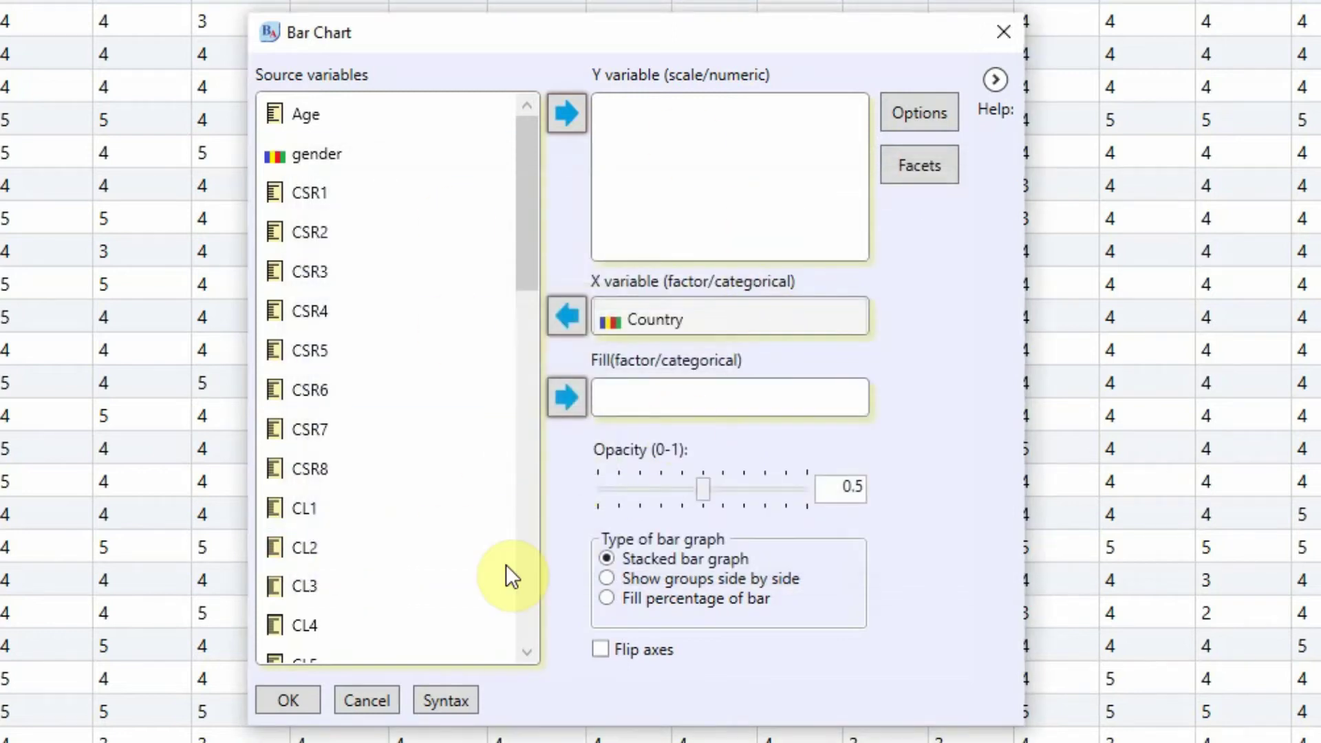
Run the Country count bar chart and maximize the output window.
{"action": "left_click", "coordinate": [304, 696]}
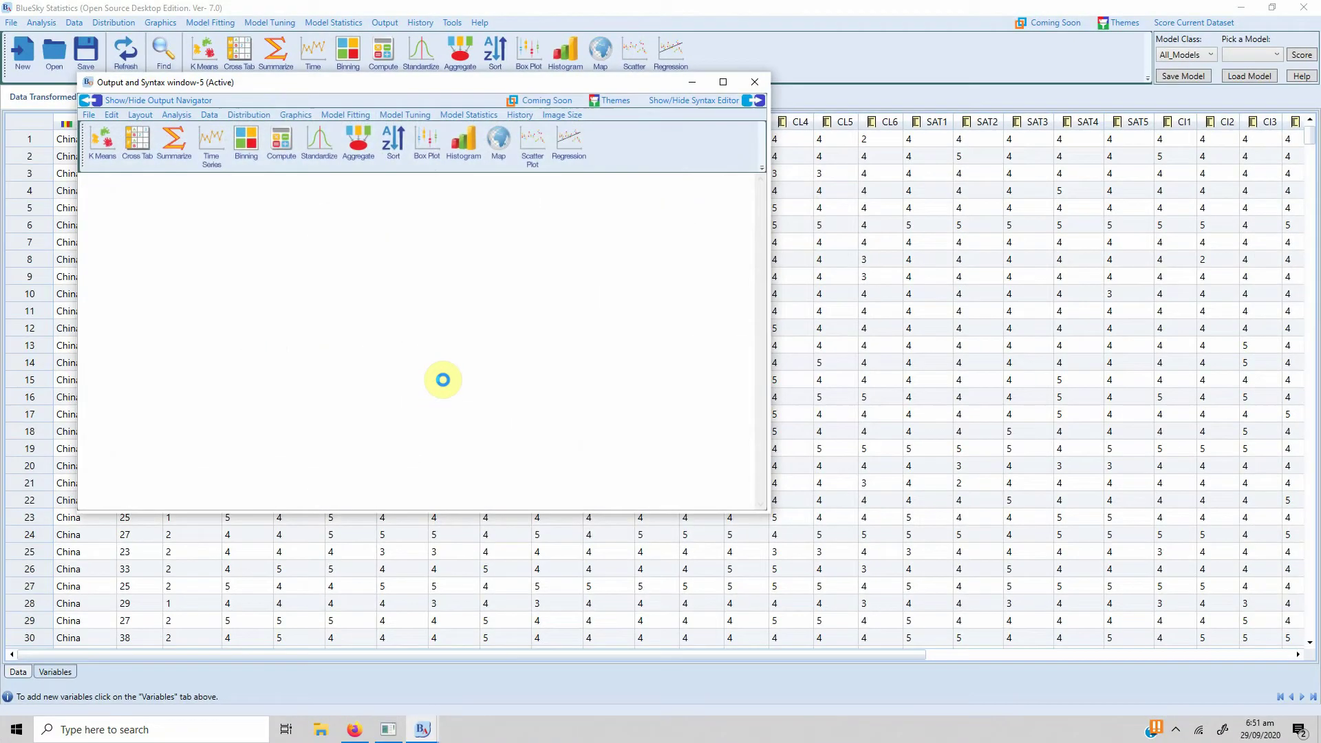
{"action": "left_click", "coordinate": [723, 82]}
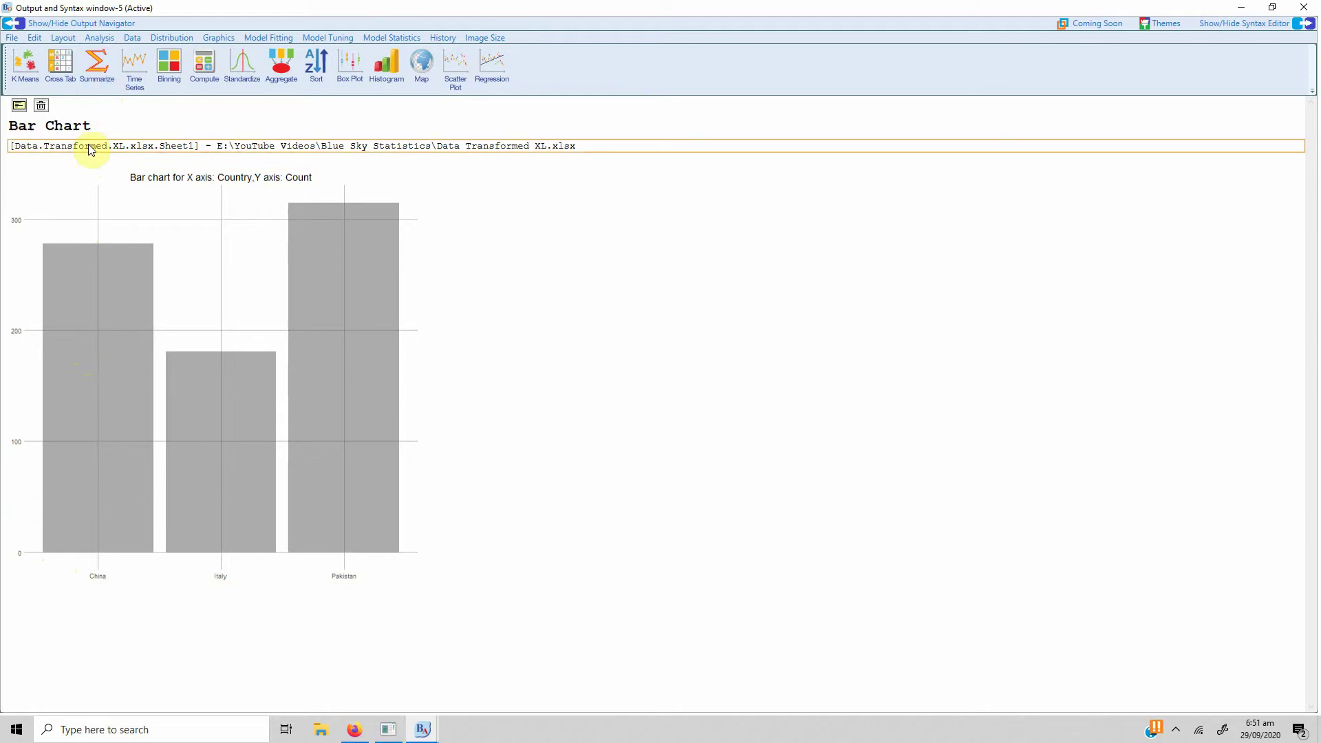
Create a count bar chart with CSR1 as the Y variable and Country as X.
{"action": "left_click", "coordinate": [215, 38]}
{"action": "mouse_move", "coordinate": [180, 38]}
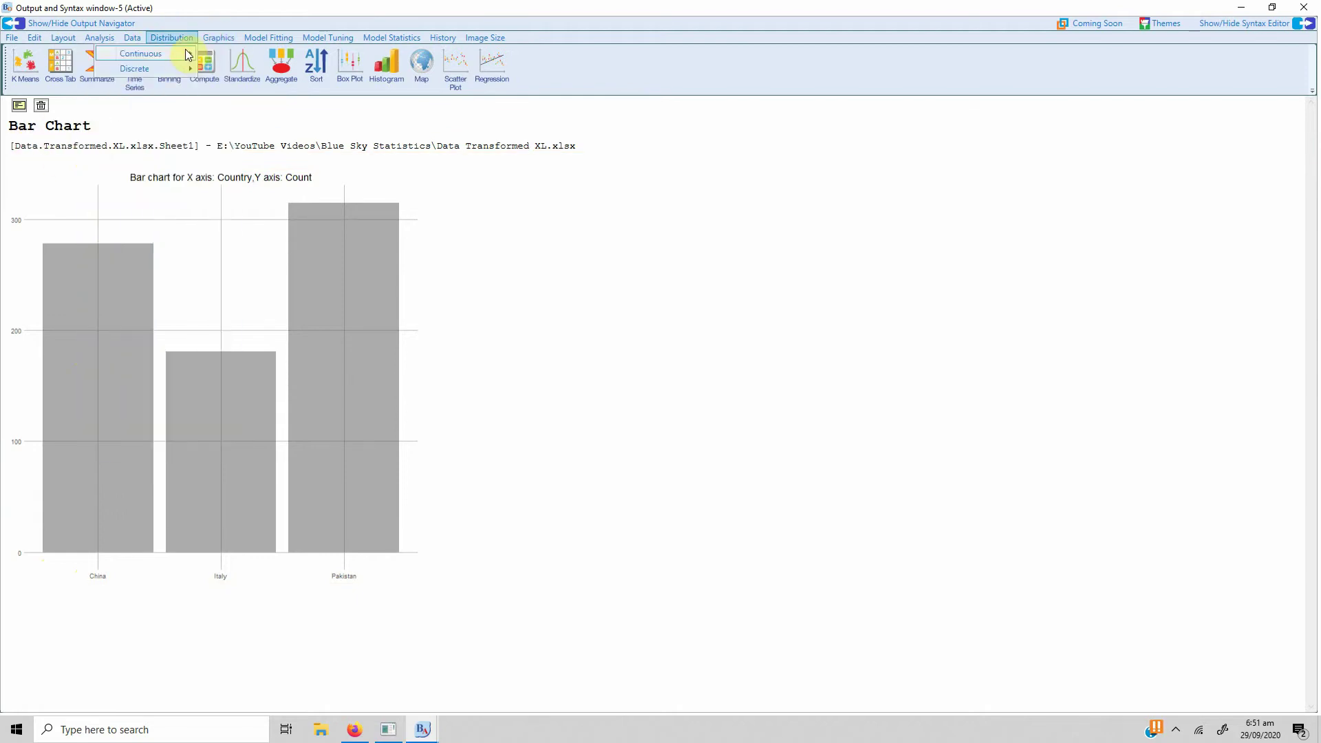
{"action": "left_click", "coordinate": [201, 51]}
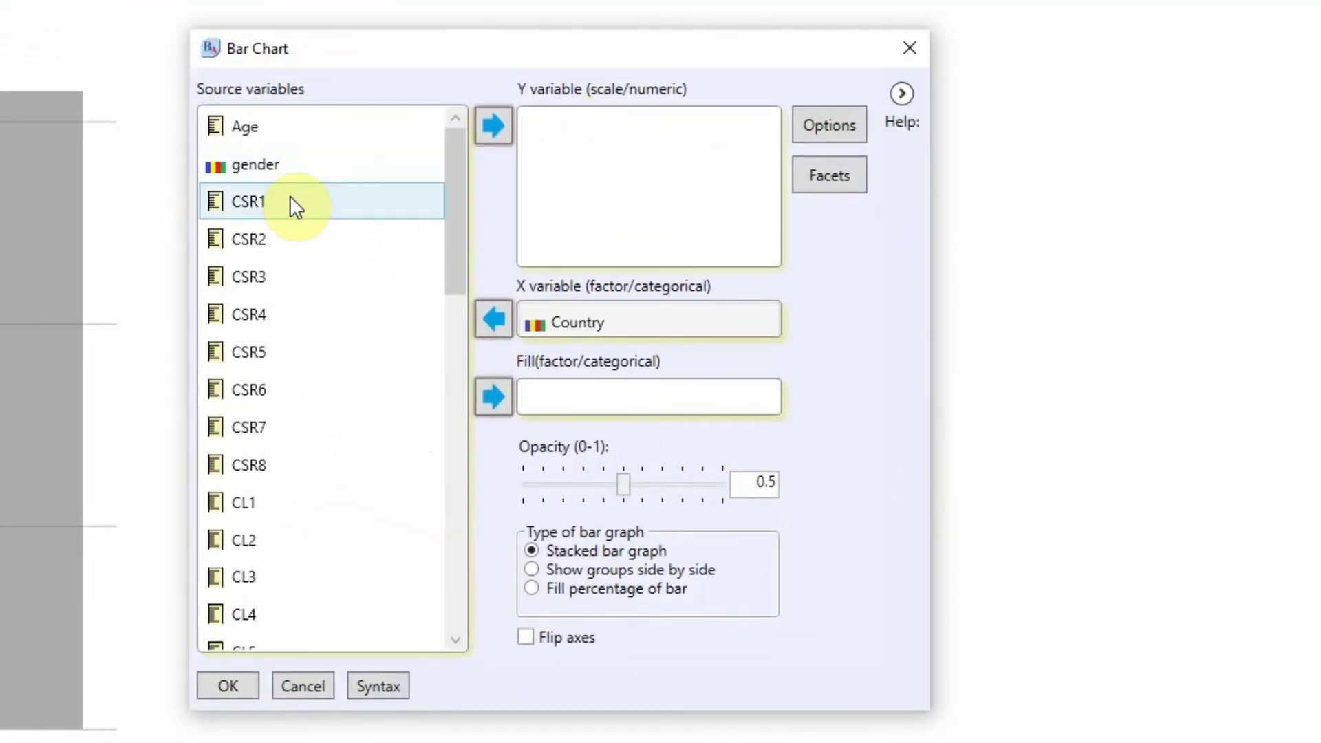
{"action": "left_click_drag", "start_coordinate": [446, 161], "coordinate": [462, 116]}
{"action": "left_click", "coordinate": [230, 192]}
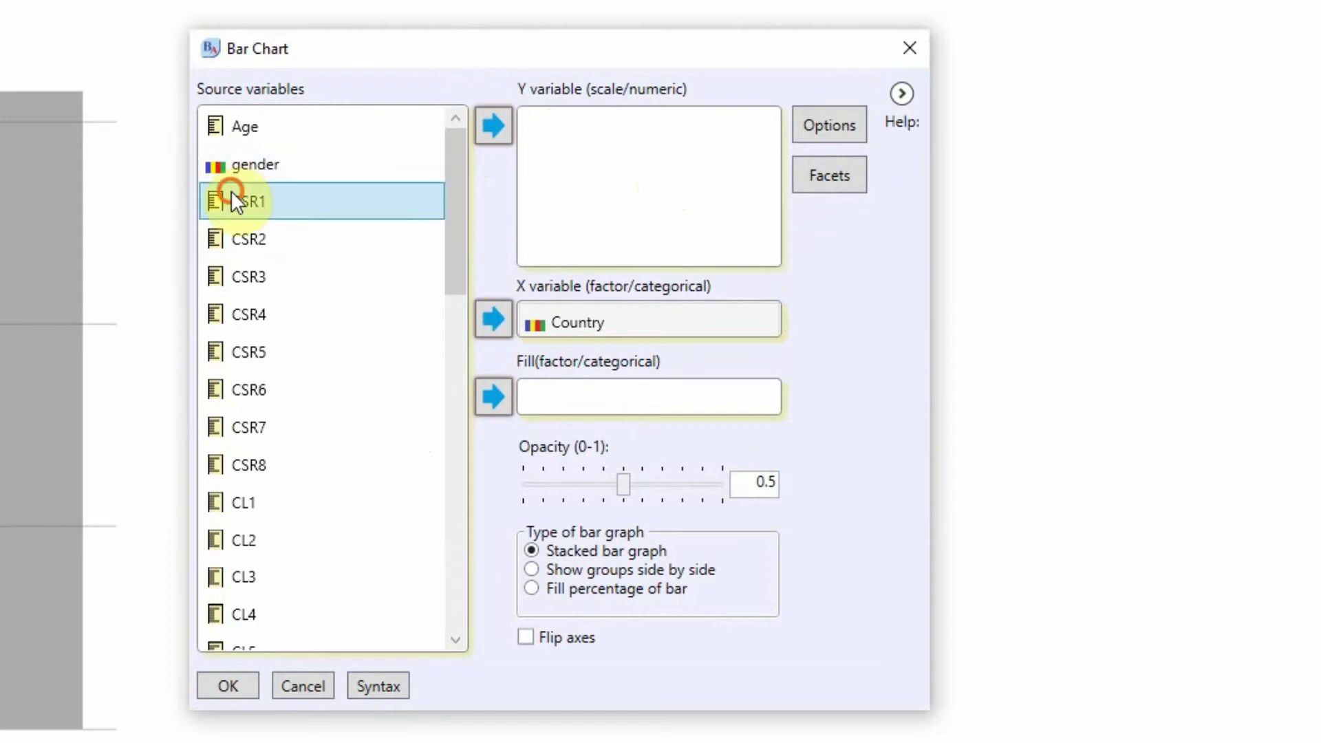
{"action": "left_click", "coordinate": [492, 130]}
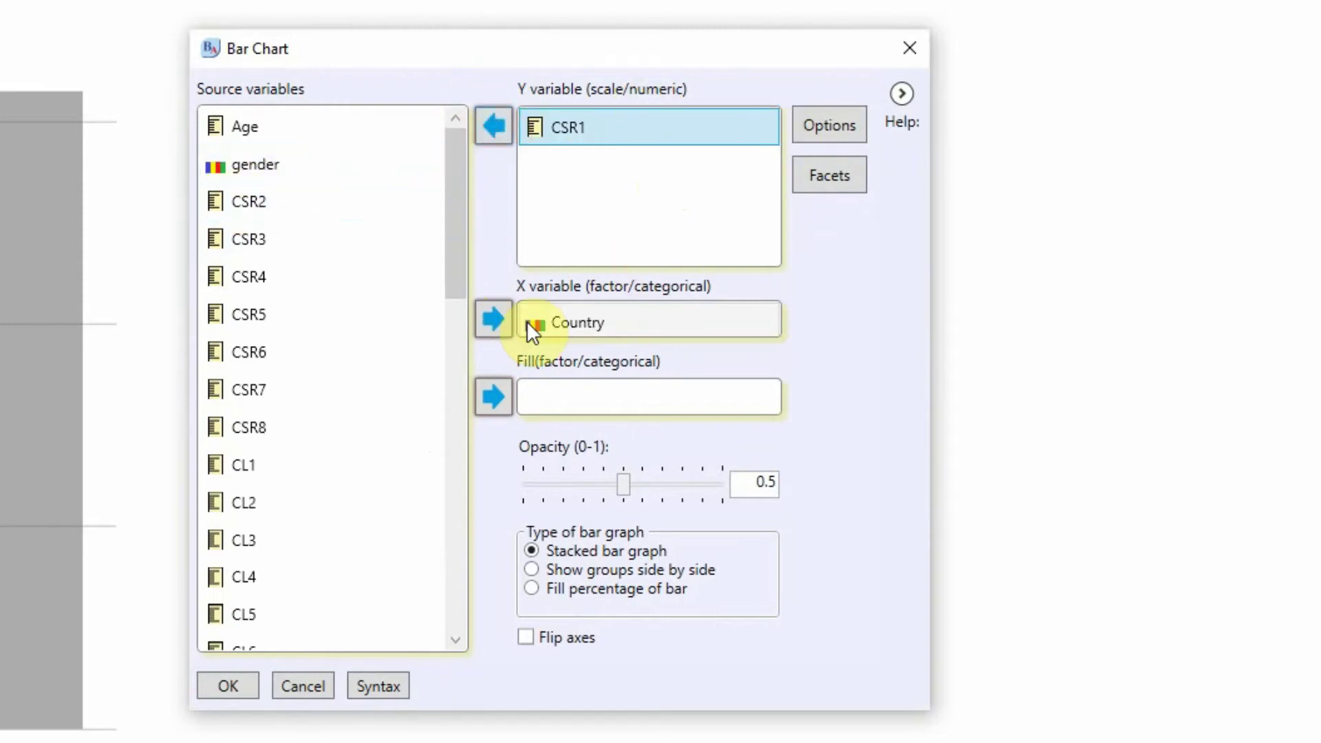
{"action": "left_click", "coordinate": [245, 684]}
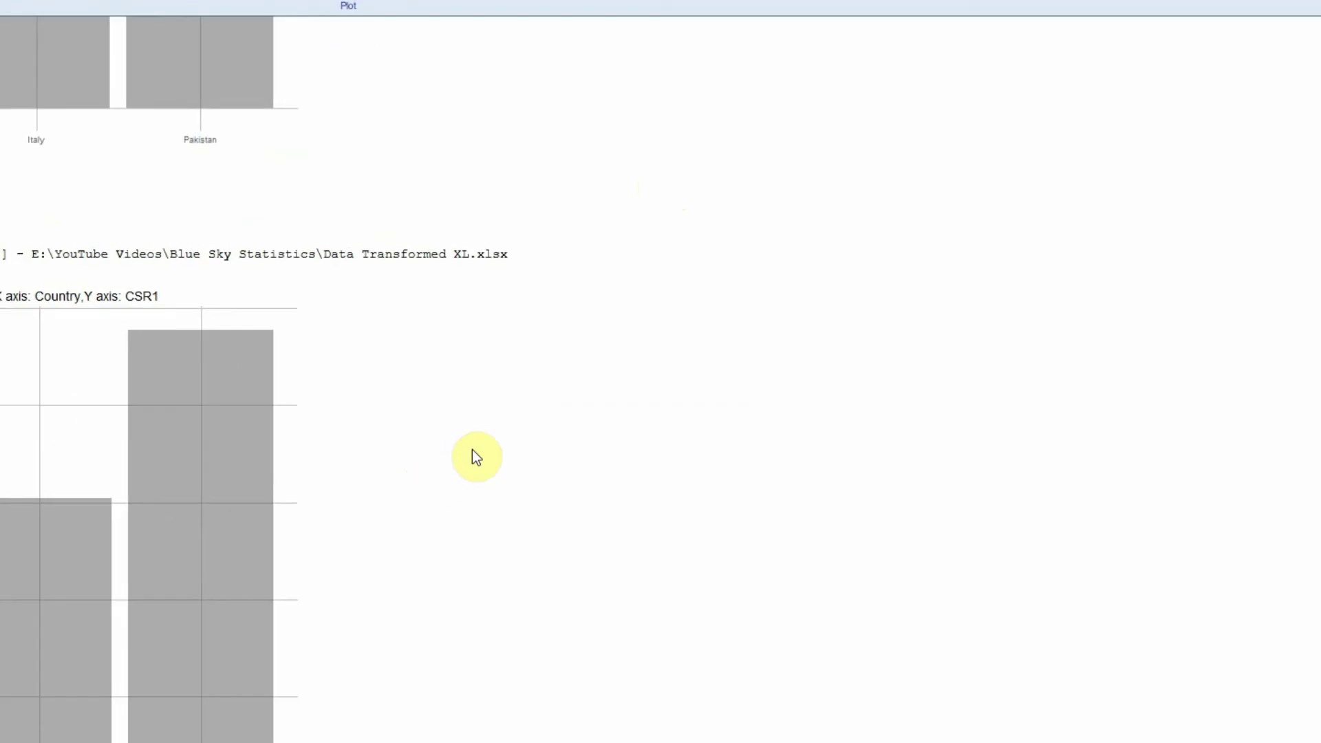
Select the CSR1 by Country chart in the output and open the Graphics menu.
{"action": "left_click", "coordinate": [69, 421]}
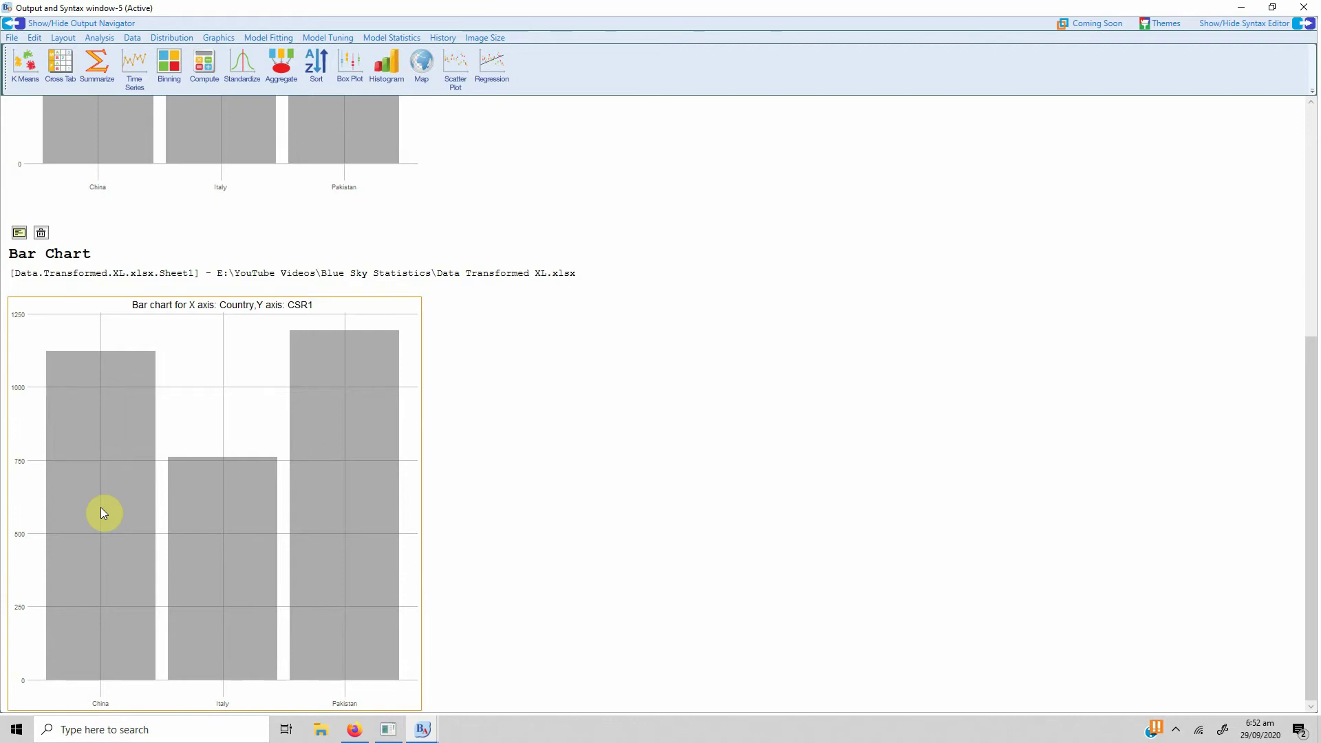
{"action": "left_click", "coordinate": [218, 38]}
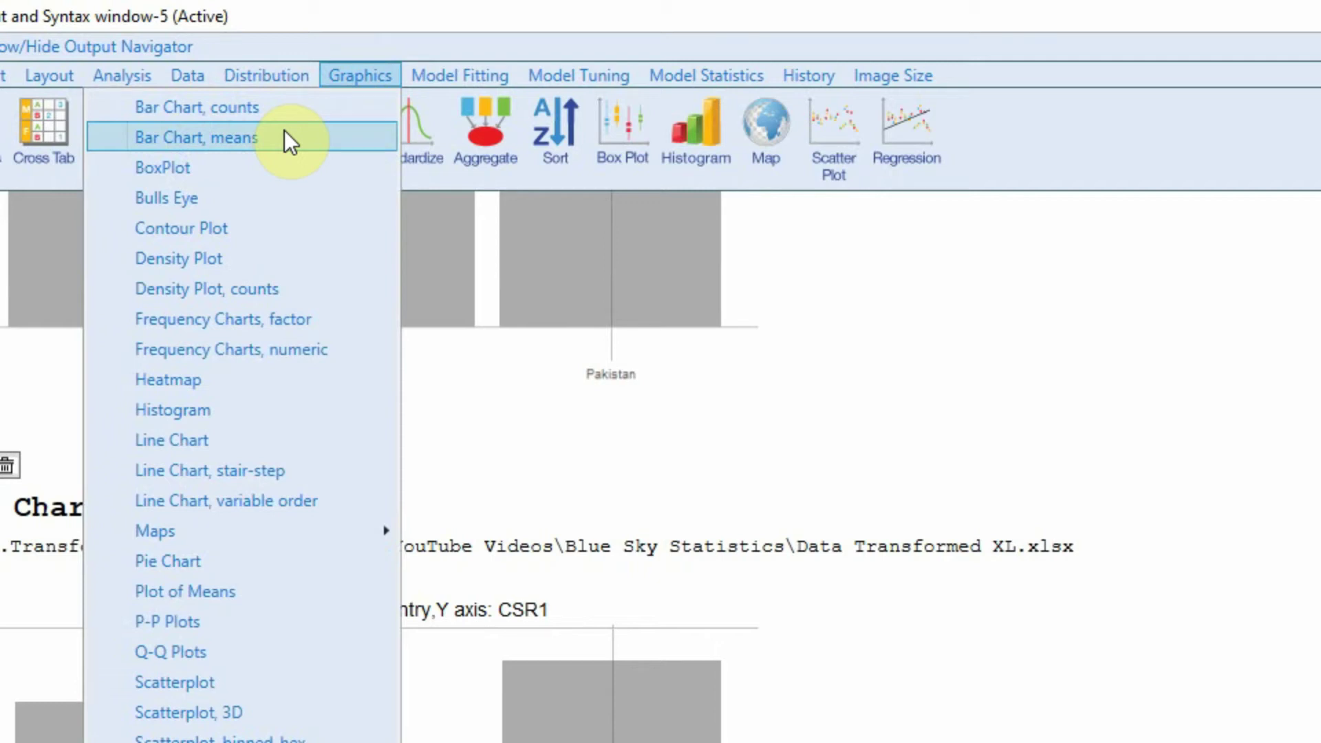
Set up a means bar chart with CSR on the Y axis and Country on the X axis.
{"action": "left_click", "coordinate": [284, 138]}
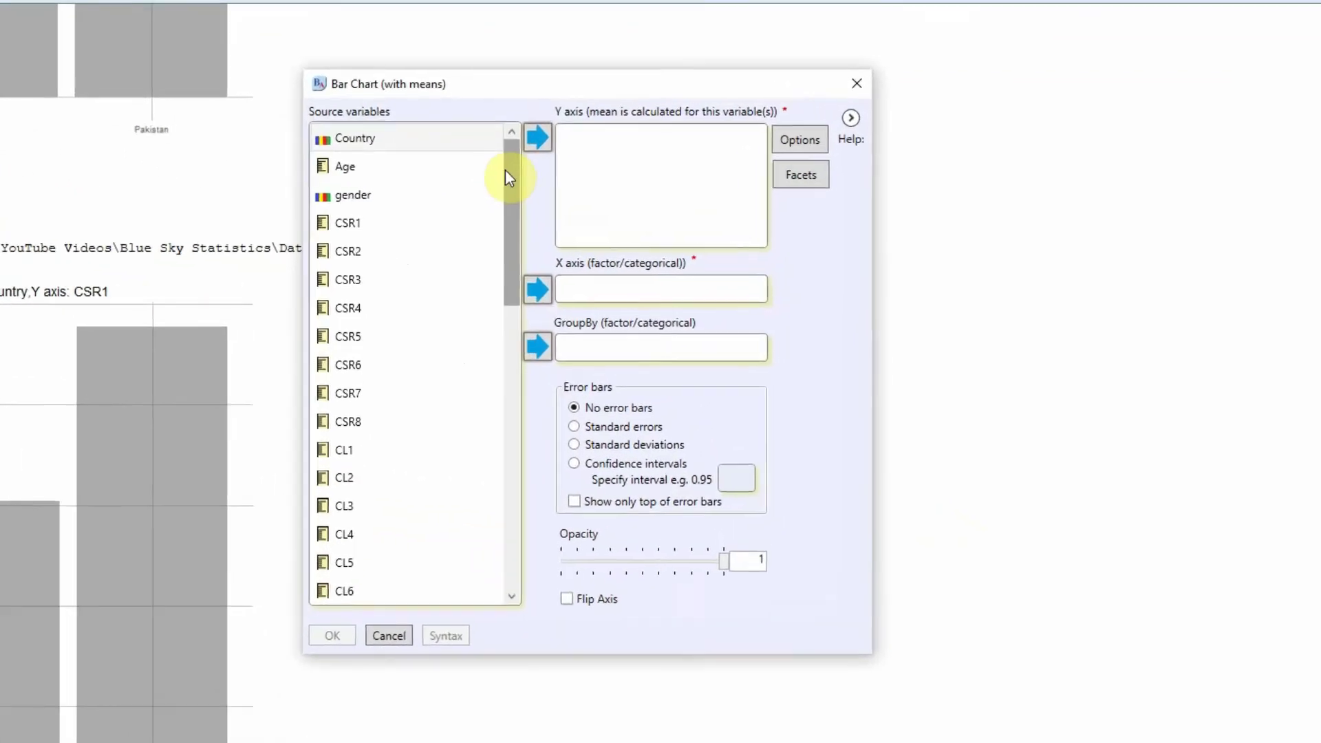
{"action": "left_click_drag", "start_coordinate": [505, 169], "coordinate": [516, 523]}
{"action": "left_click", "coordinate": [333, 424]}
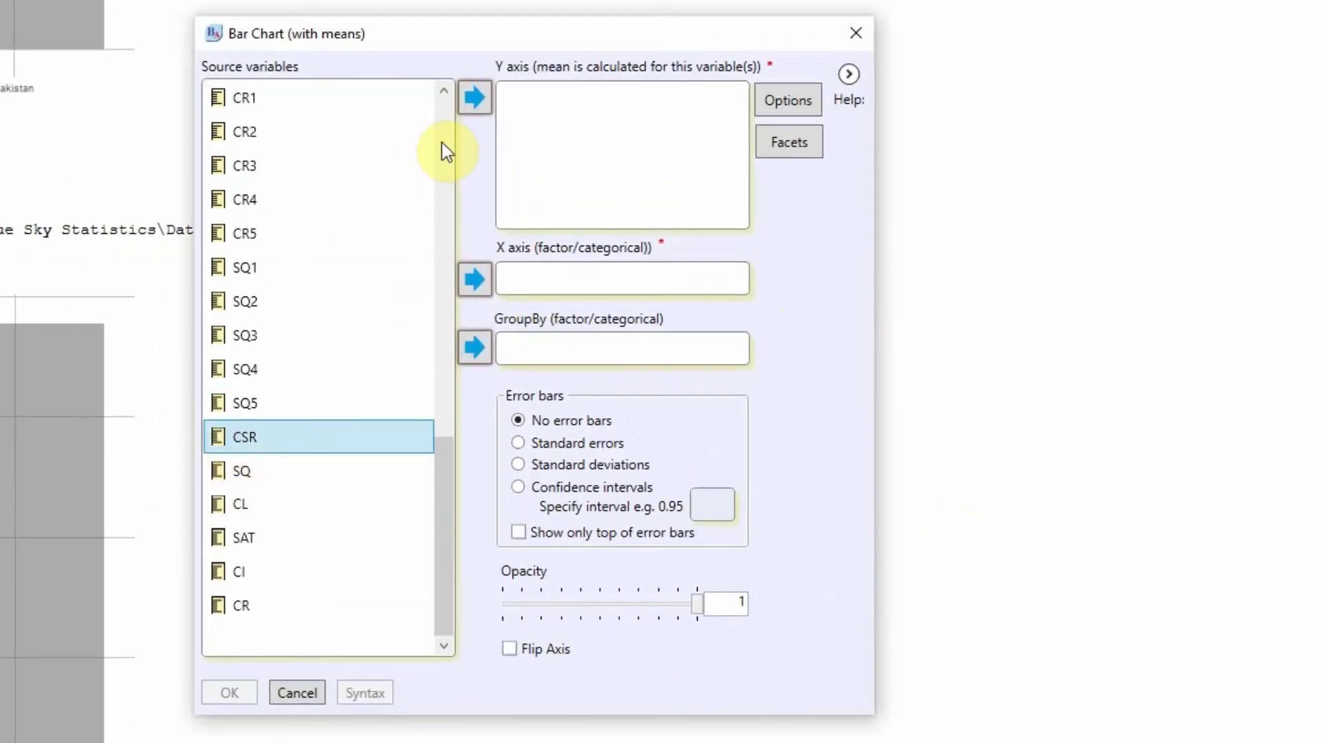
{"action": "left_click", "coordinate": [474, 97]}
{"action": "left_click_drag", "start_coordinate": [439, 477], "coordinate": [418, 97]}
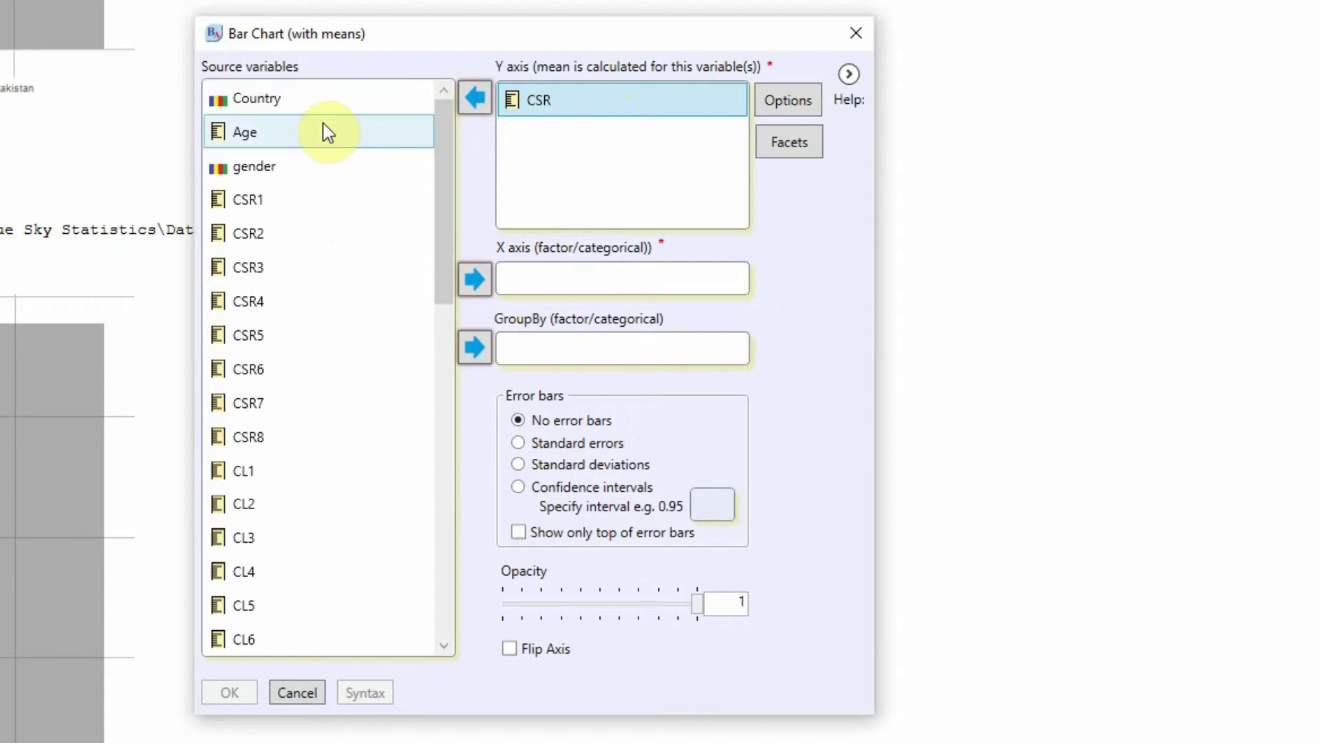
{"action": "left_click", "coordinate": [275, 101]}
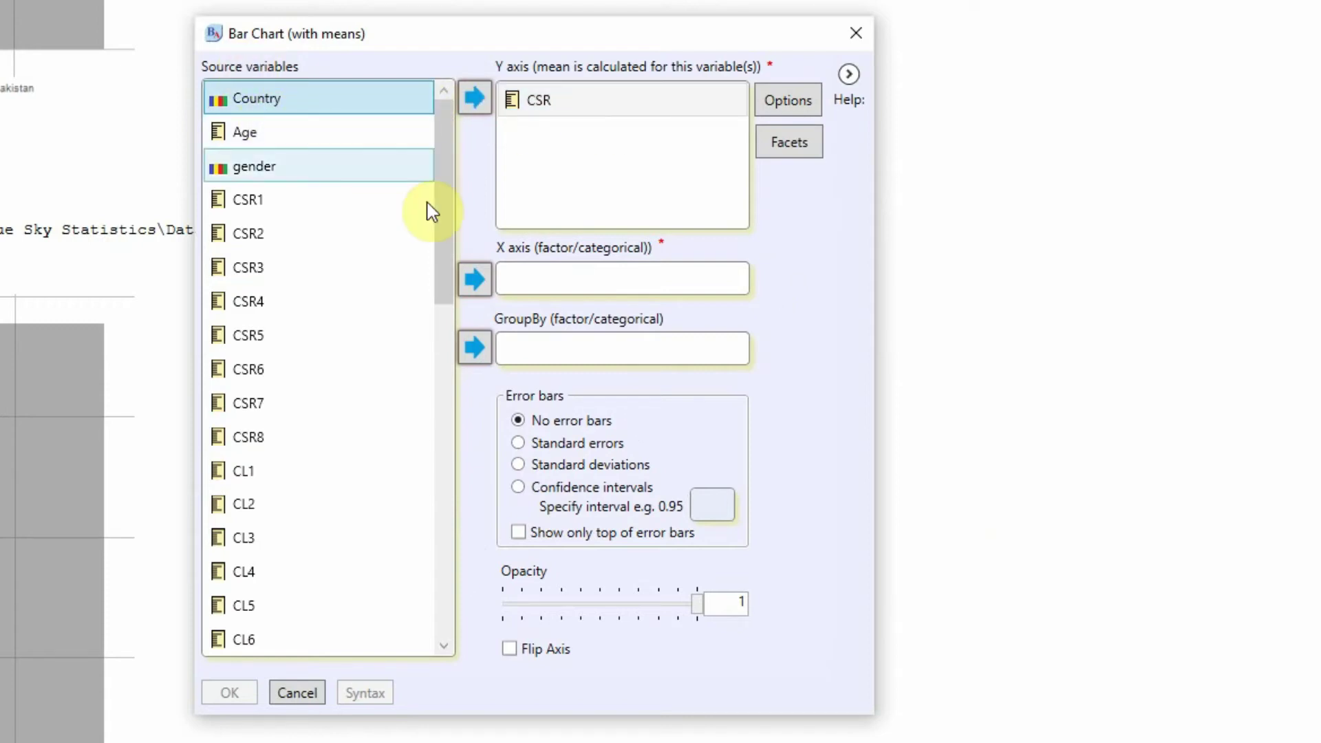
{"action": "left_click", "coordinate": [477, 279]}
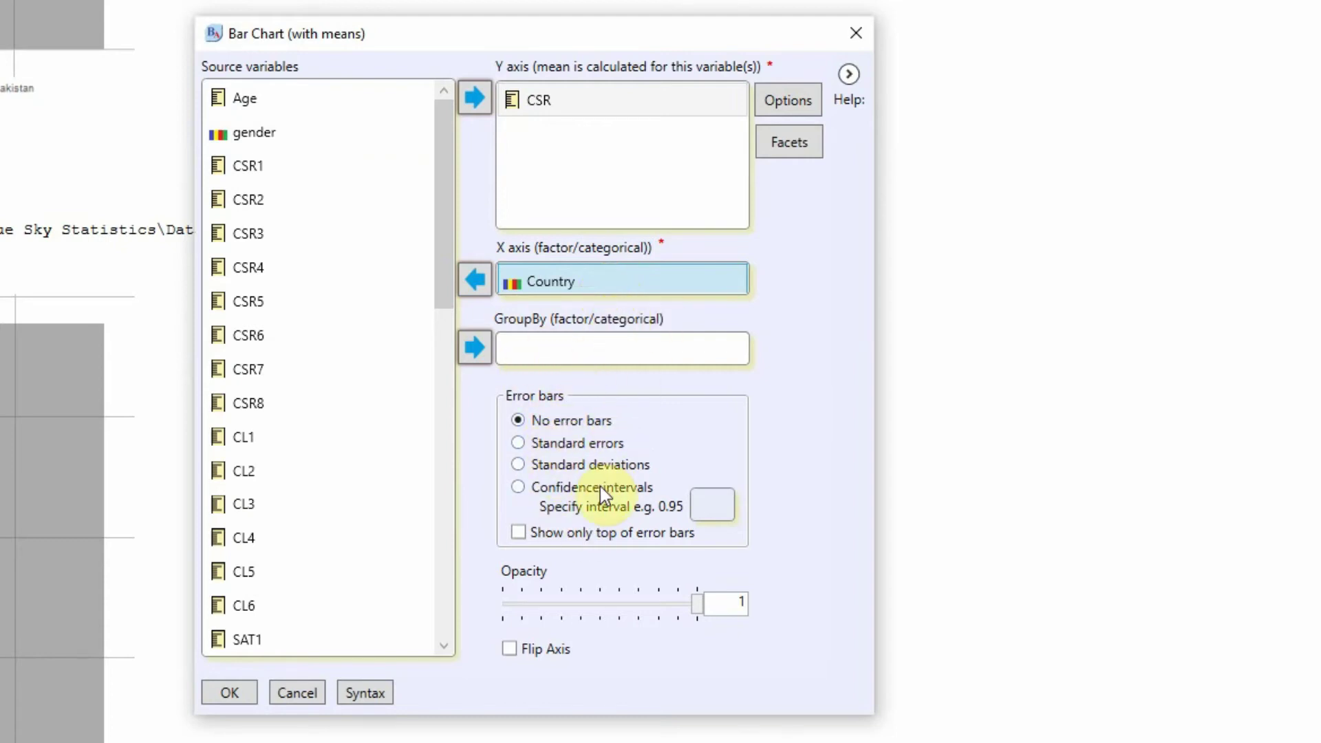
{"action": "left_click", "coordinate": [788, 110]}
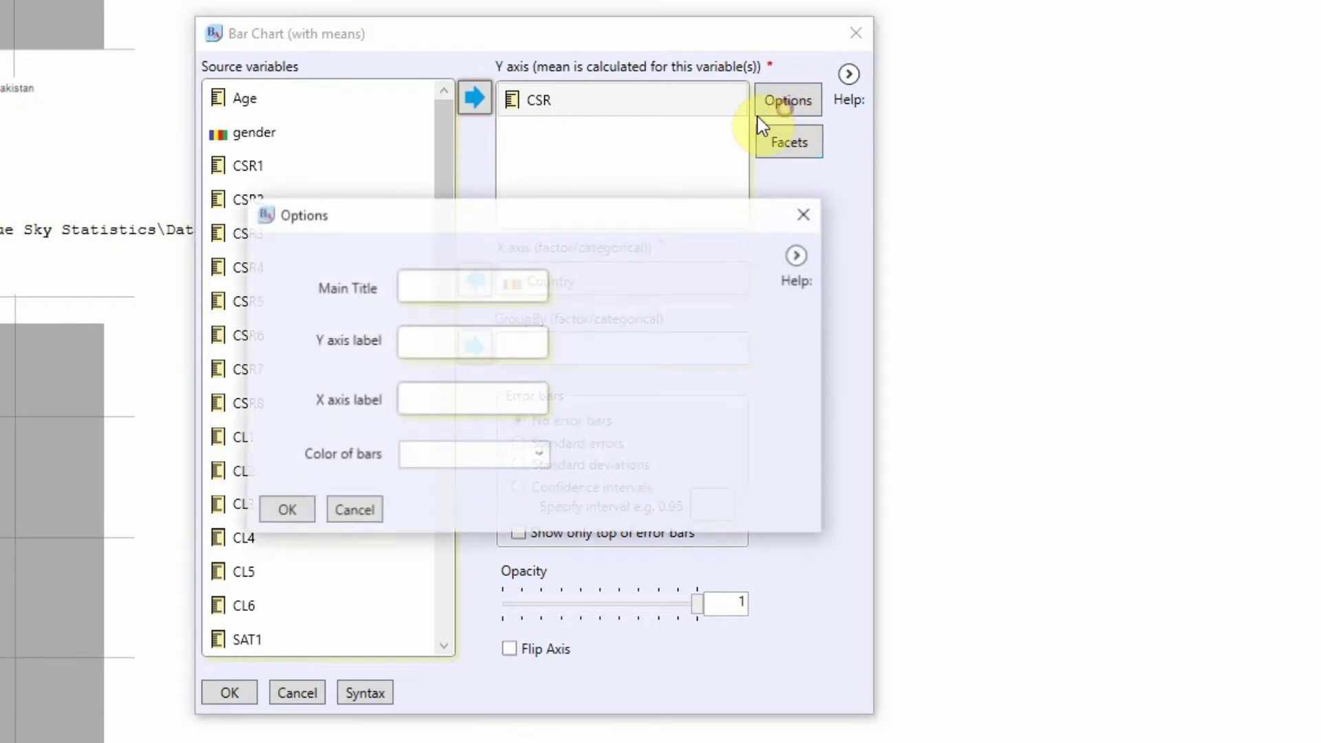
Generate the CSR-by-Country means bar chart and scroll the output to review it.
{"action": "left_click", "coordinate": [296, 509]}
{"action": "left_click", "coordinate": [254, 703]}
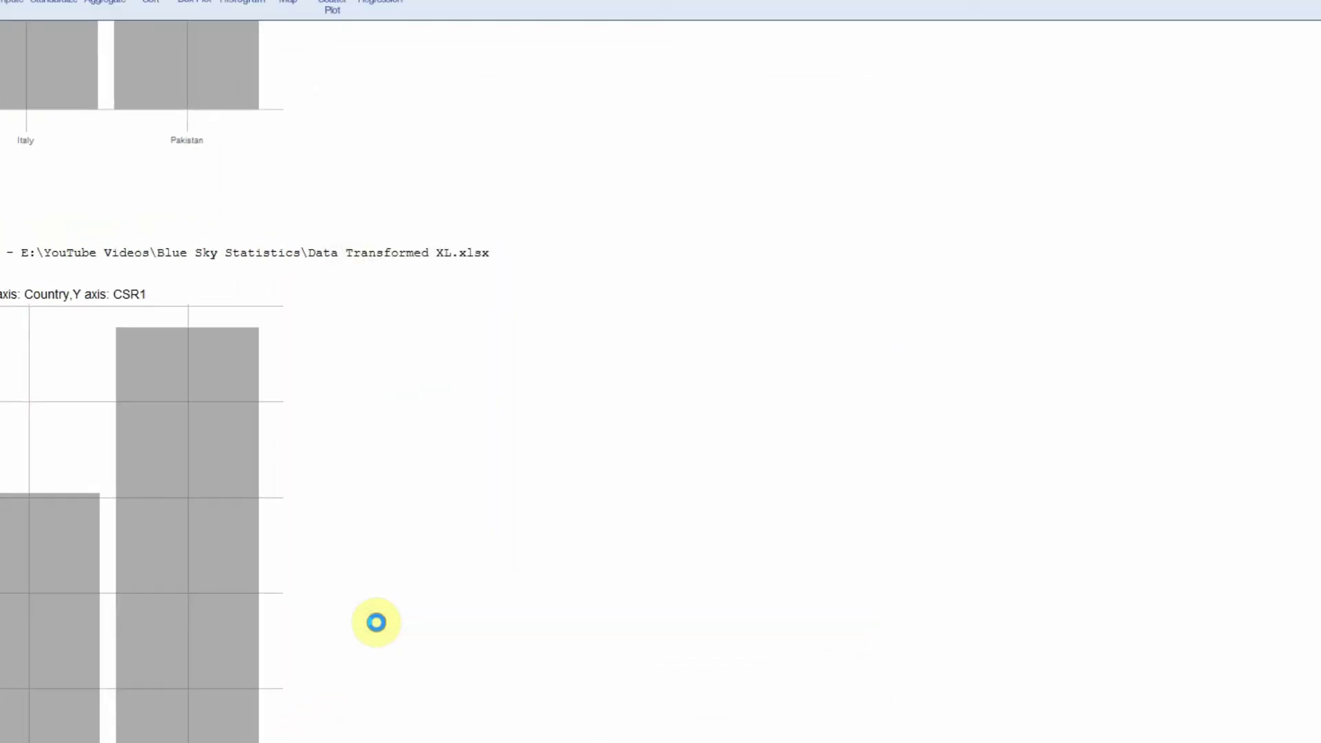
{"action": "scroll", "coordinate": [457, 502], "scroll_direction": "down", "scroll_amount": 6}
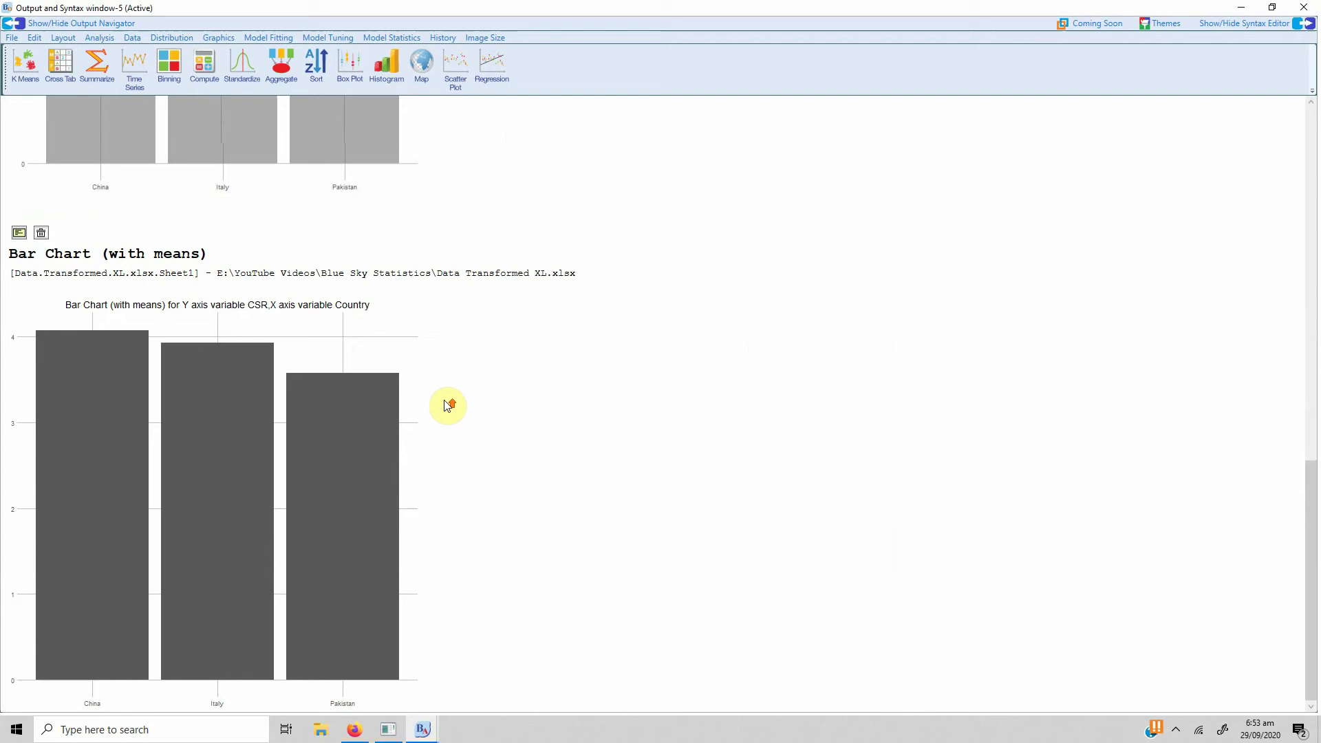
{"action": "scroll", "coordinate": [448, 404], "scroll_direction": "up", "scroll_amount": 5}
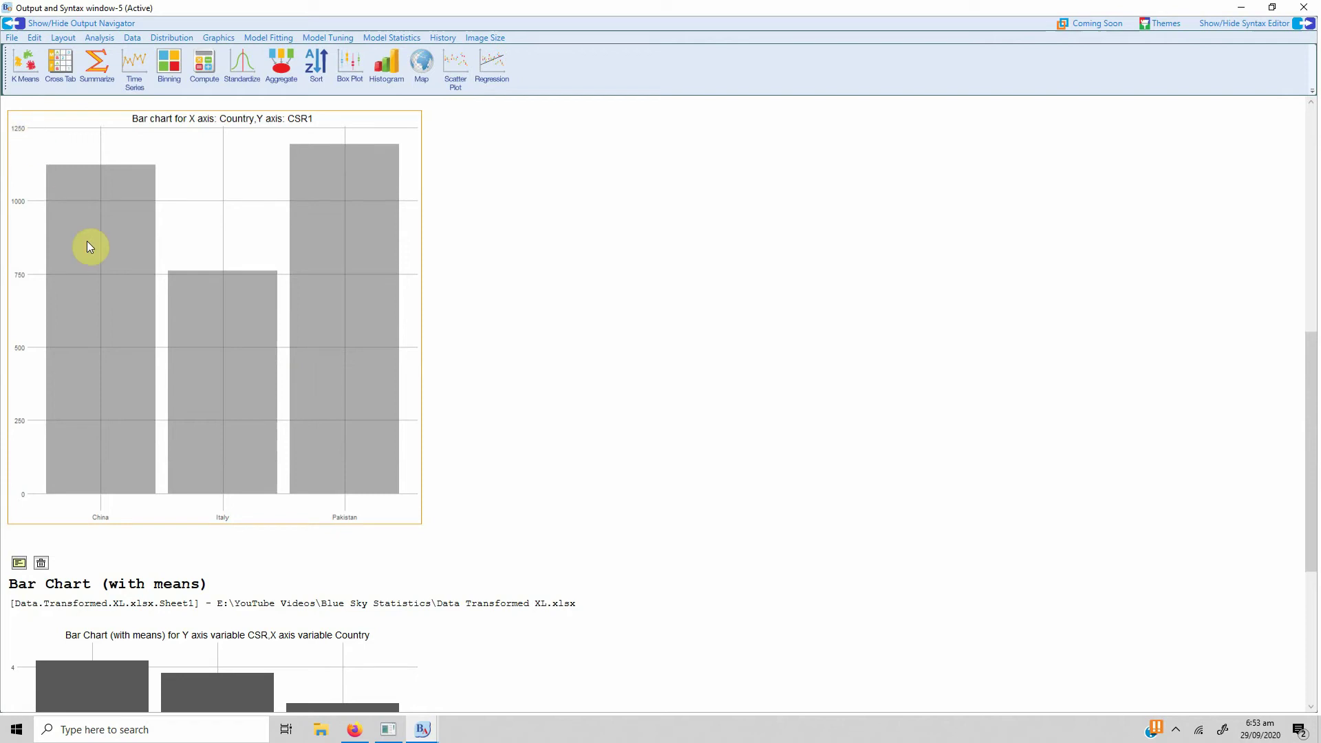
{"action": "scroll", "coordinate": [88, 240], "scroll_direction": "down", "scroll_amount": 3}
{"action": "scroll", "coordinate": [110, 392], "scroll_direction": "down", "scroll_amount": 1}
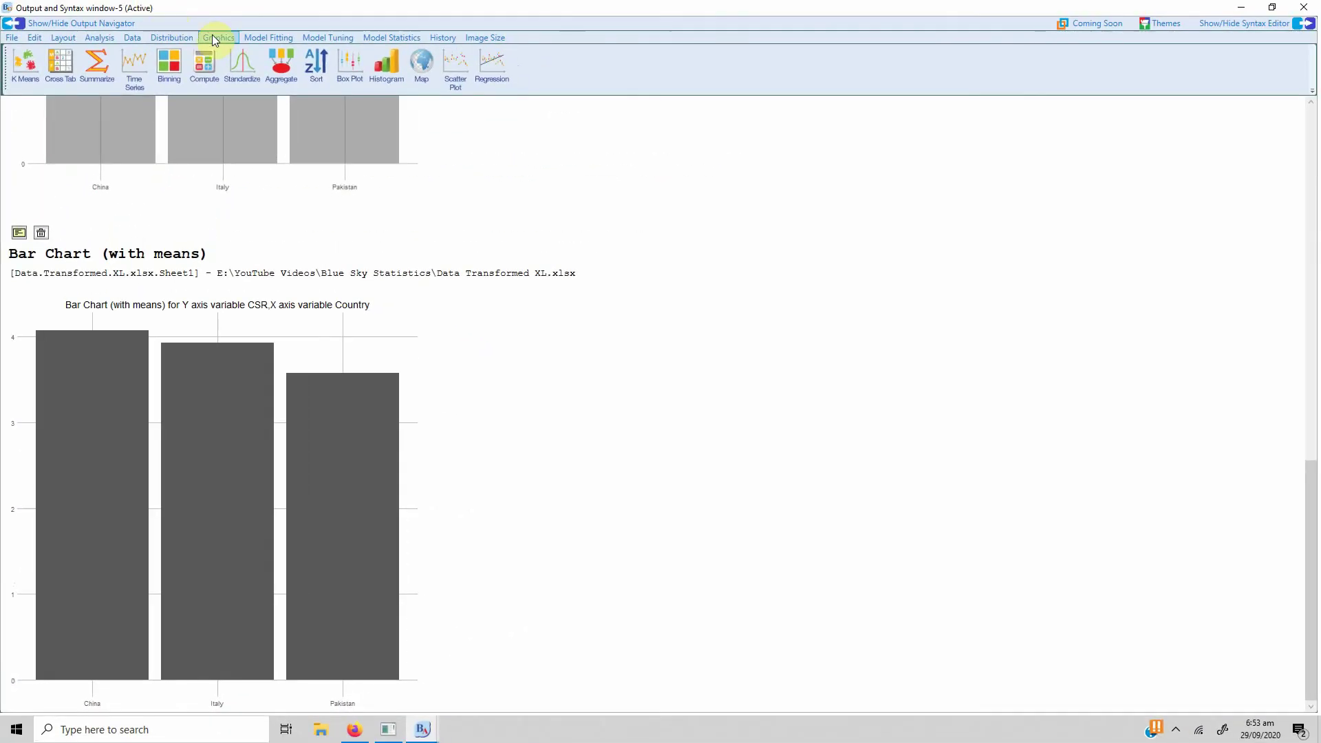
Start a new histogram with SAT on the X axis.
{"action": "left_click", "coordinate": [214, 39]}
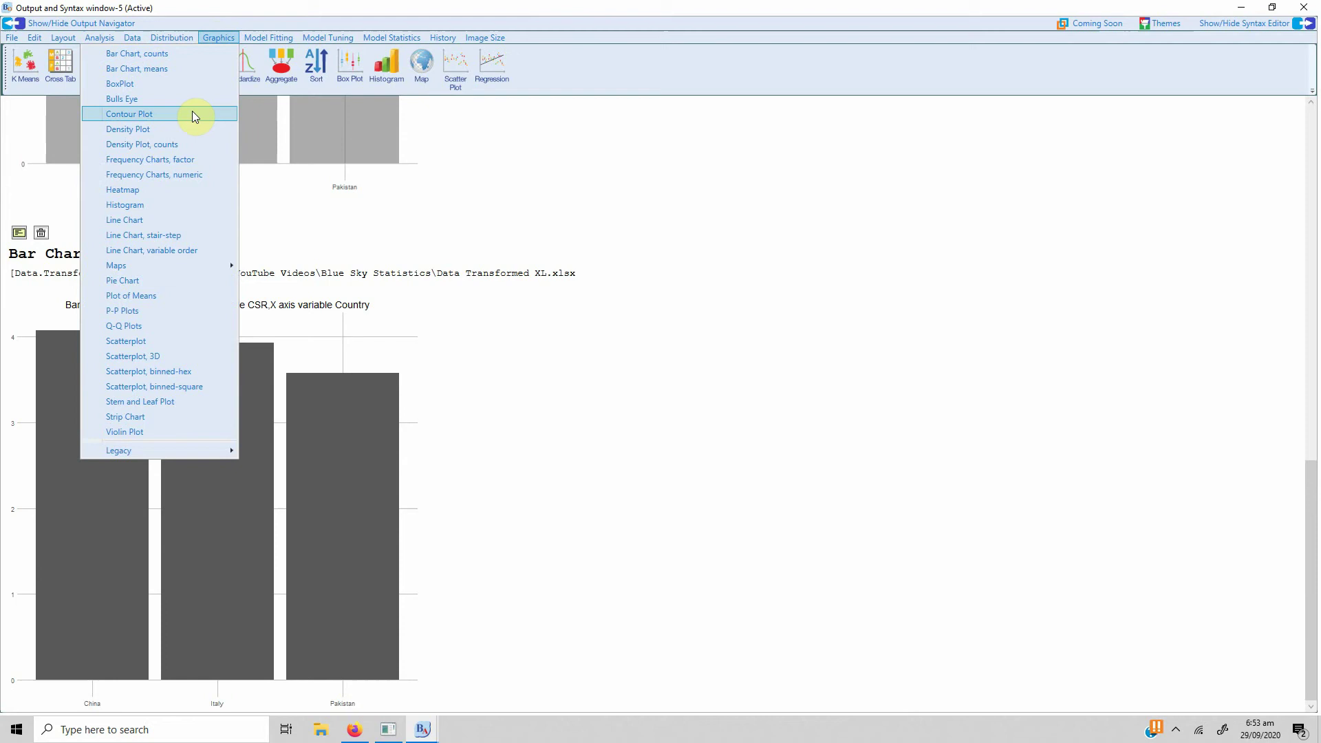
{"action": "left_click", "coordinate": [151, 206]}
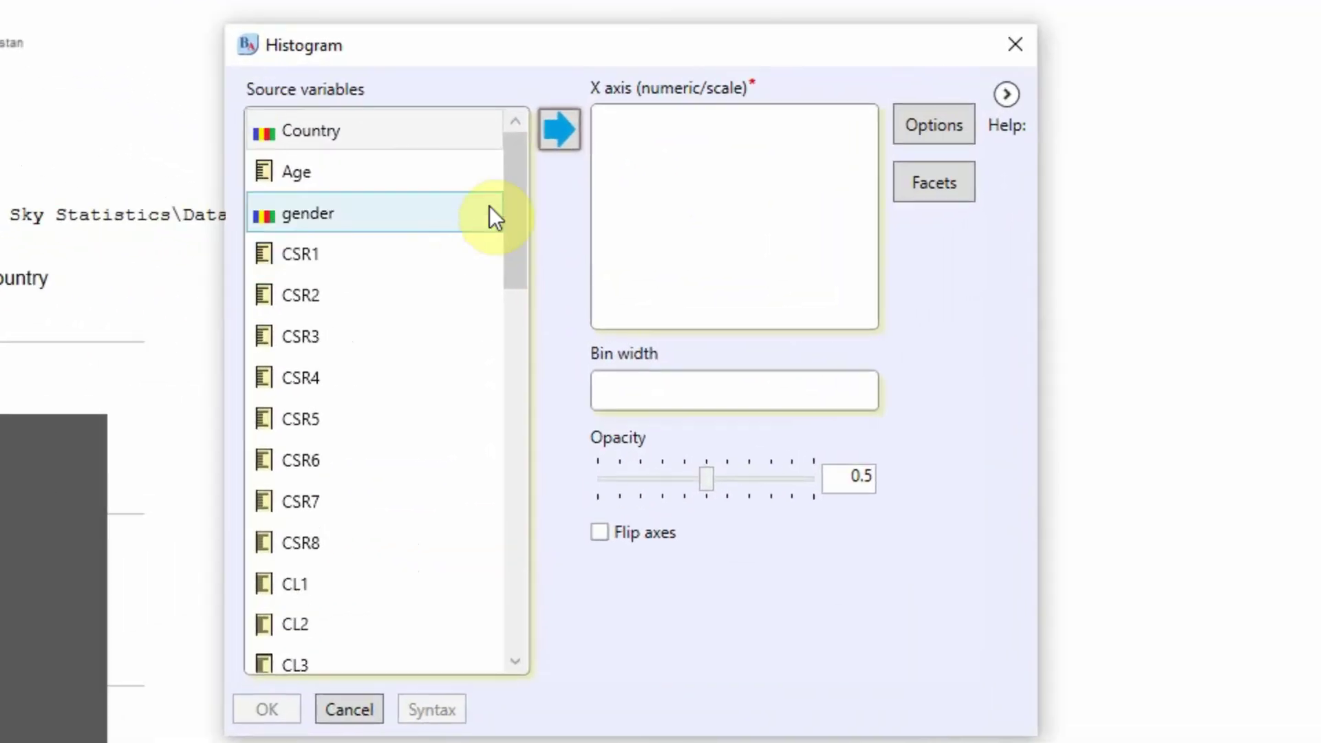
{"action": "left_click", "coordinate": [595, 251]}
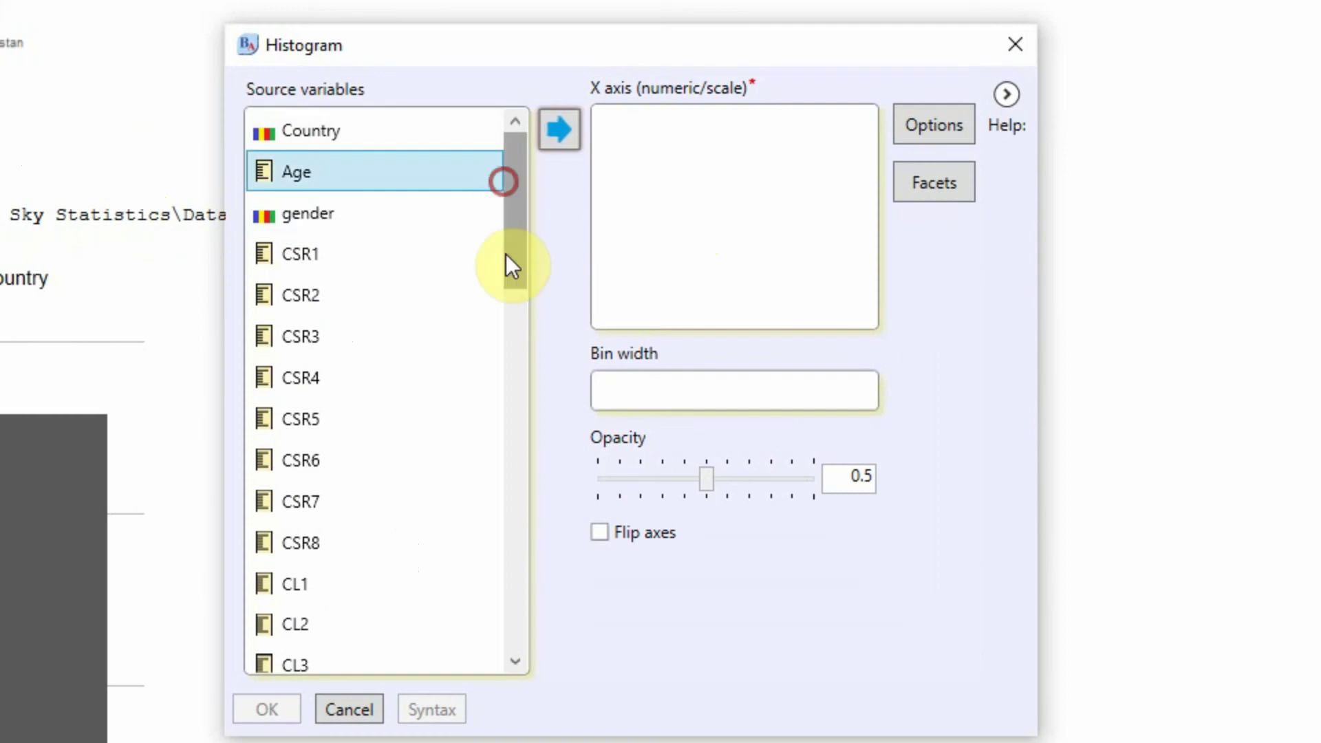
{"action": "left_click_drag", "start_coordinate": [511, 521], "coordinate": [525, 701]}
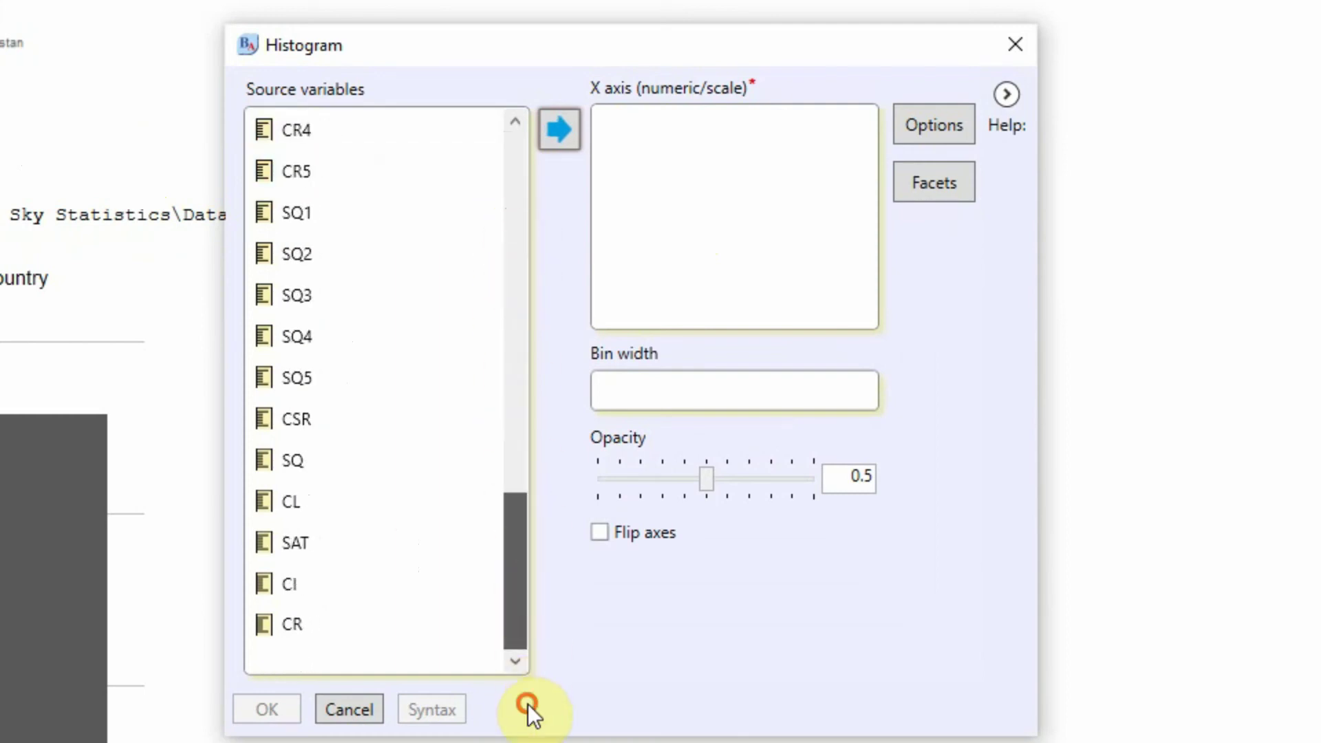
{"action": "left_click", "coordinate": [335, 527]}
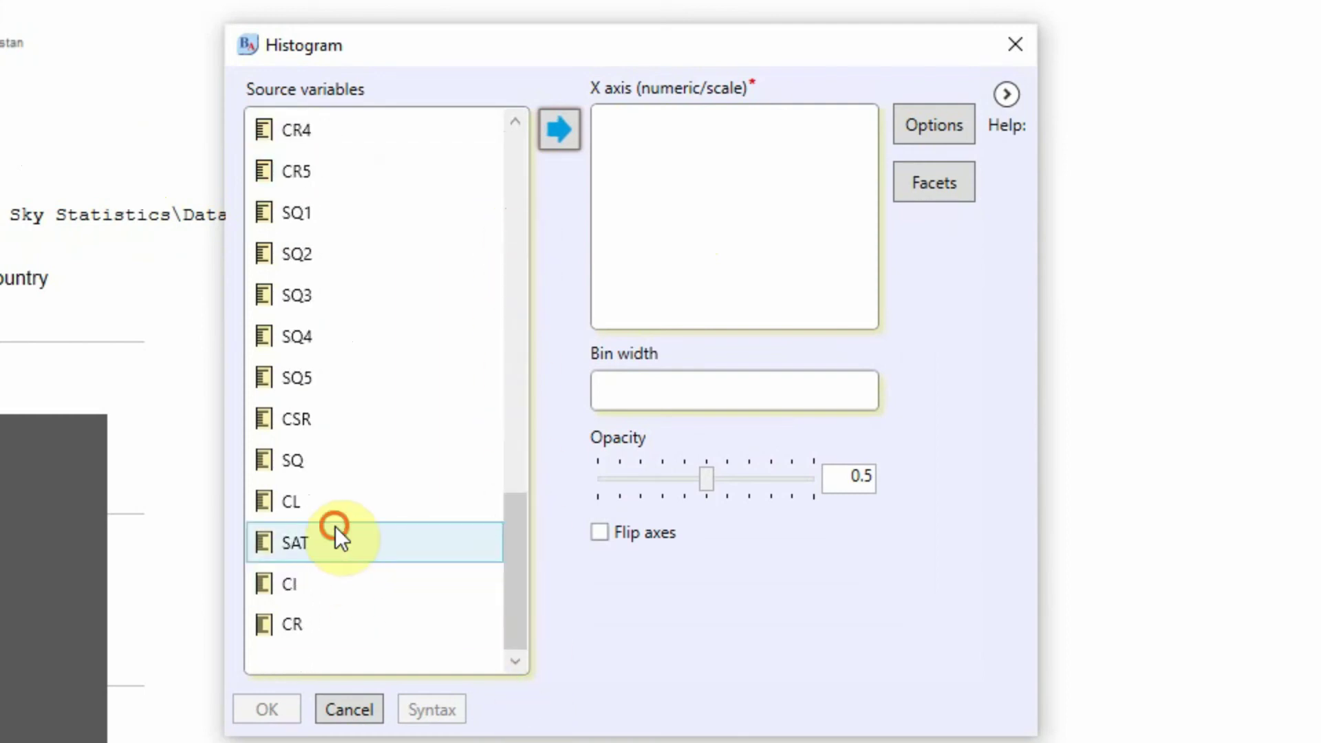
{"action": "left_click", "coordinate": [556, 139]}
Leave options and bin width empty, create the default 30-bin SAT histogram, and review it.
{"action": "left_click", "coordinate": [942, 128]}
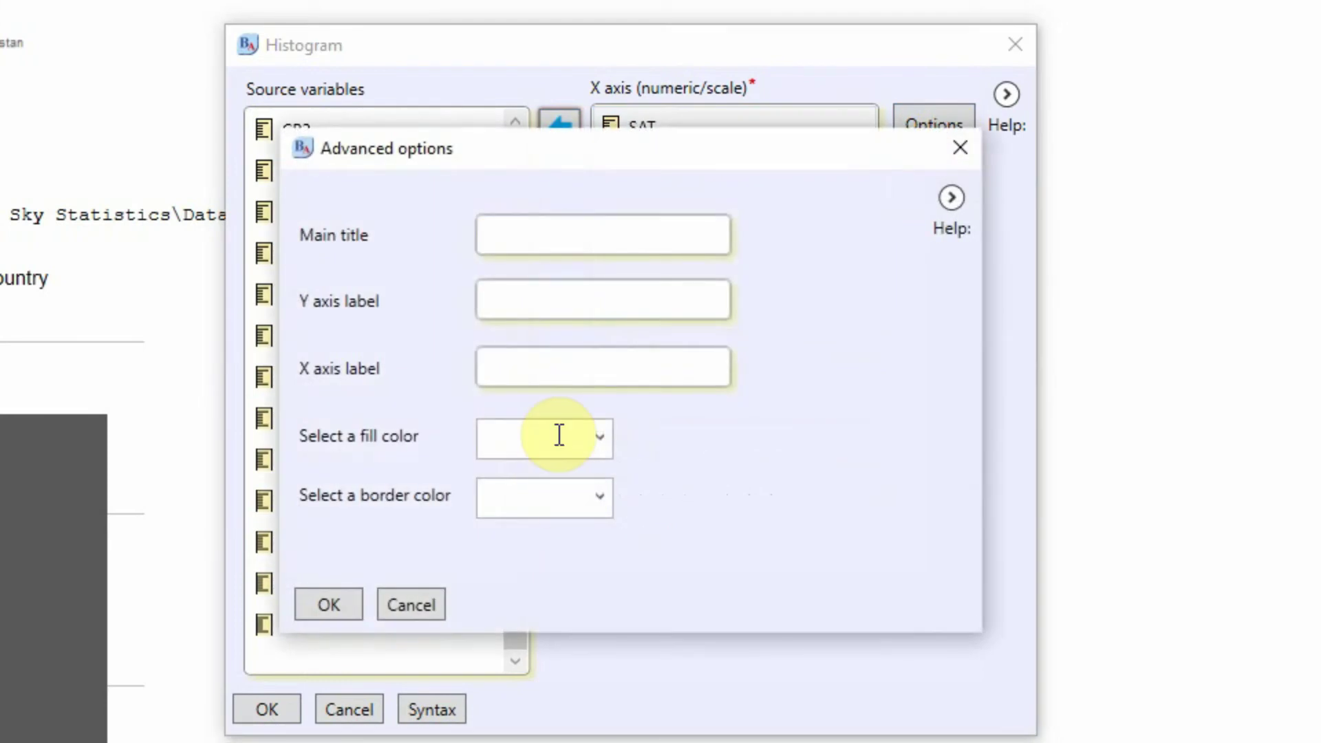
{"action": "left_click", "coordinate": [328, 600]}
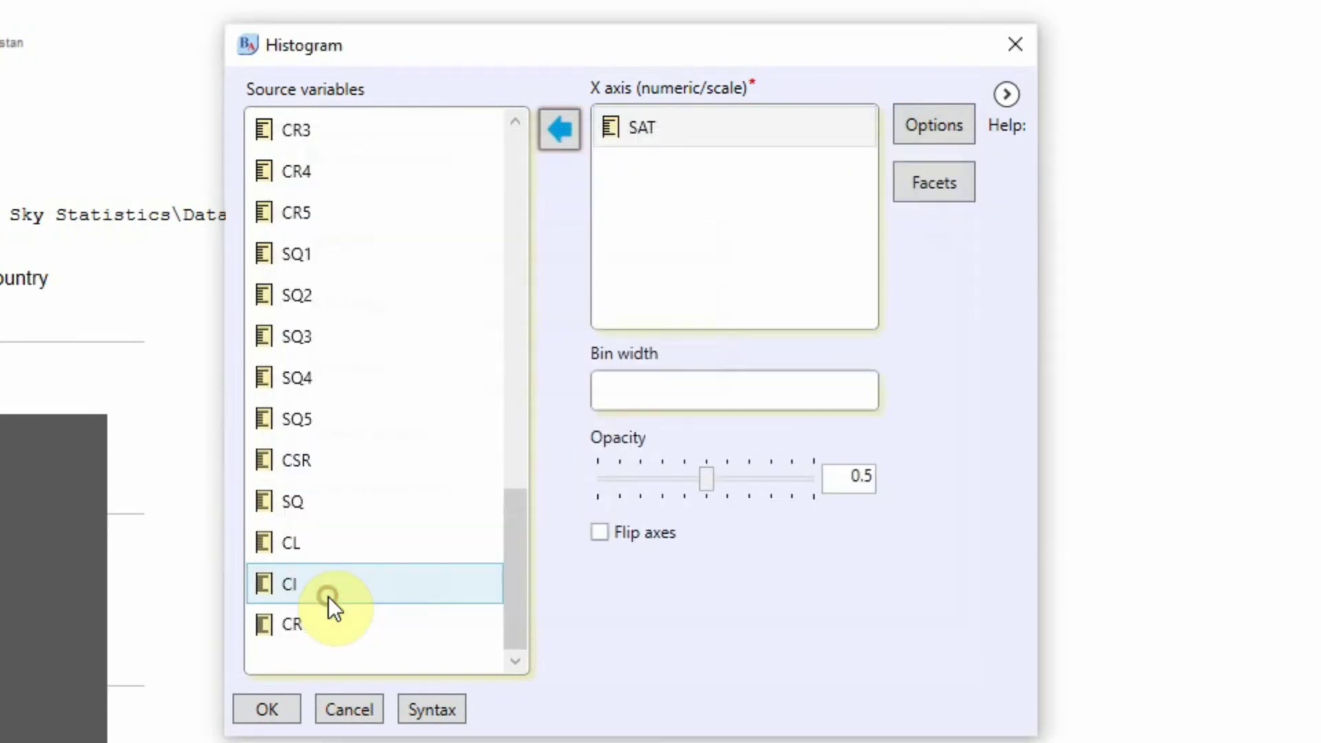
{"action": "left_click", "coordinate": [638, 394]}
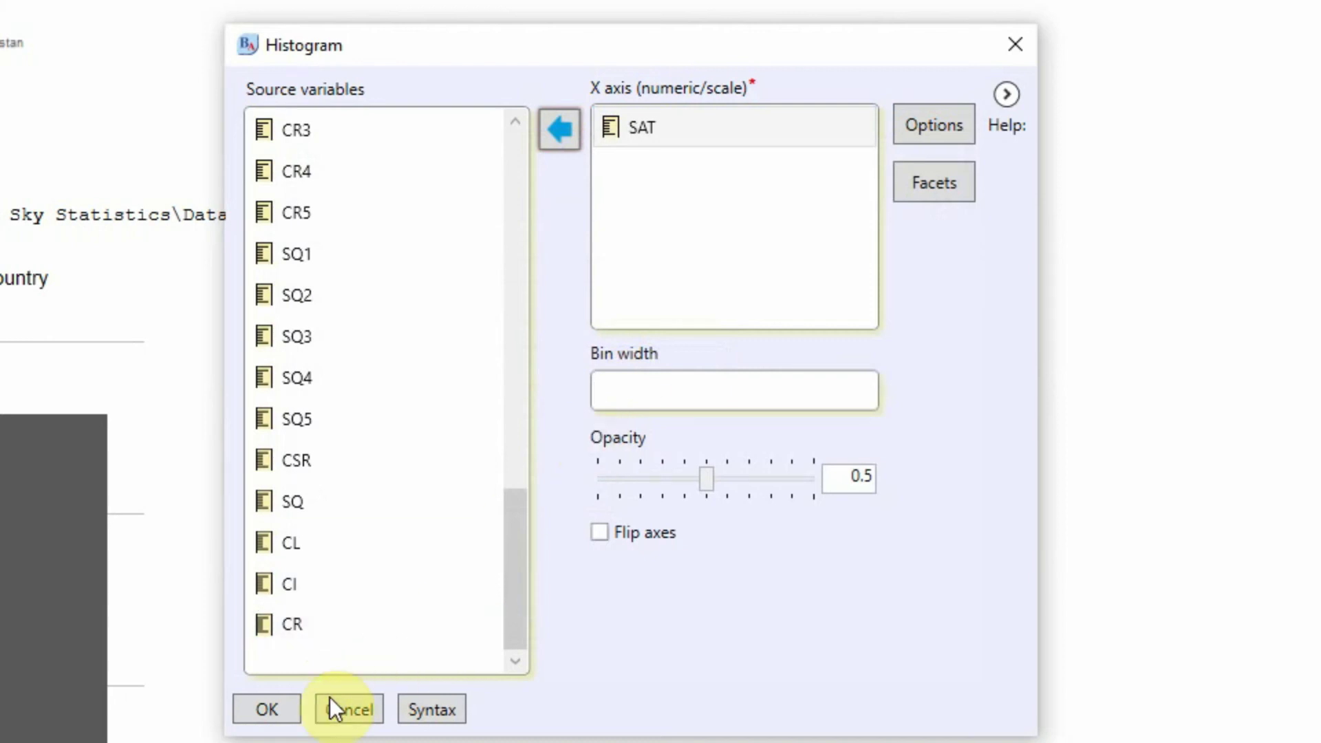
{"action": "left_click", "coordinate": [272, 711]}
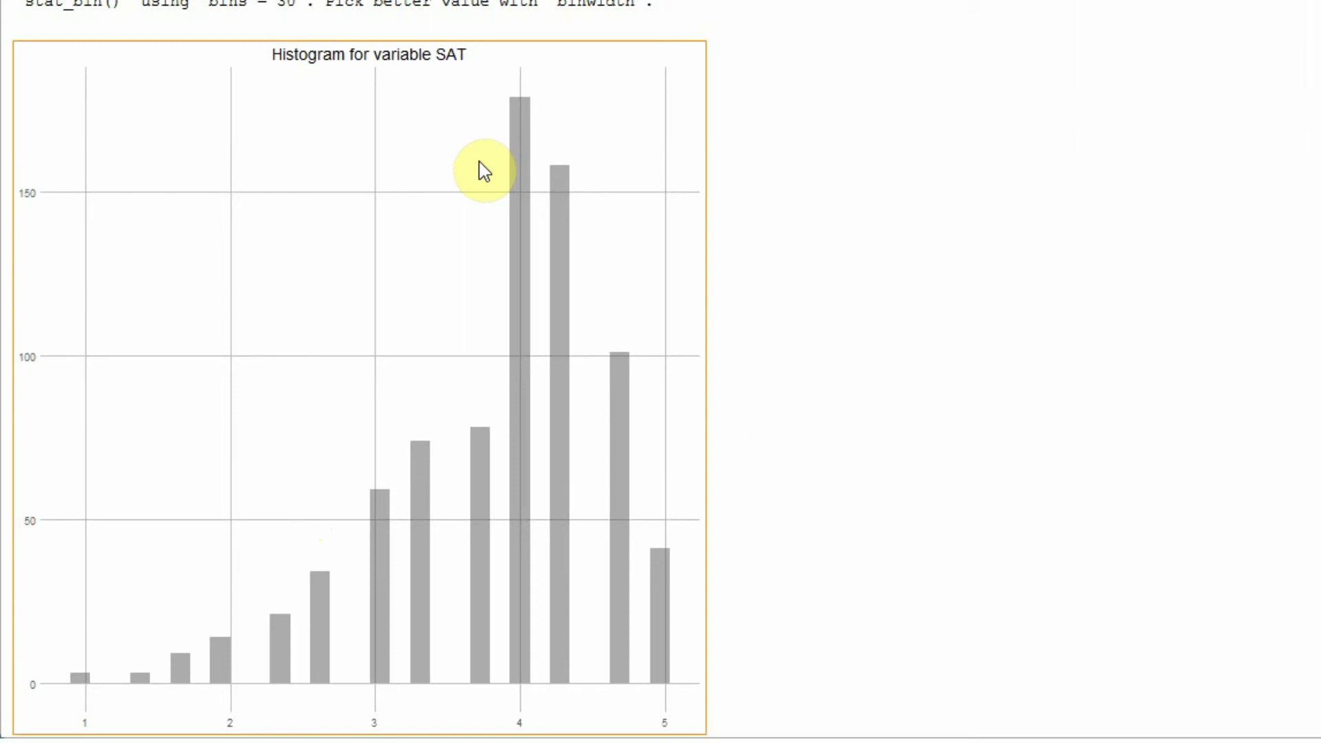
{"action": "scroll", "coordinate": [480, 170], "scroll_direction": "up", "scroll_amount": 10}
{"action": "scroll", "coordinate": [482, 165], "scroll_direction": "up", "scroll_amount": 10}
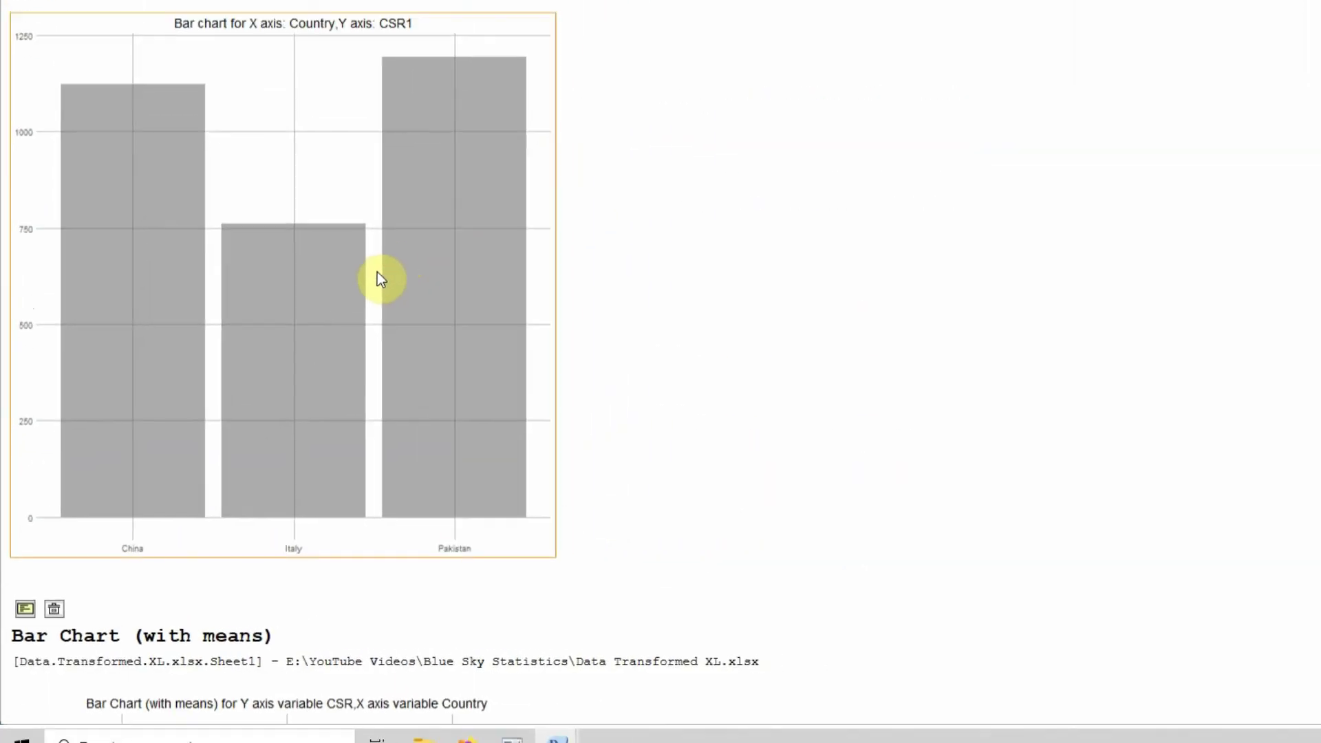
{"action": "scroll", "coordinate": [288, 373], "scroll_direction": "down", "scroll_amount": 12}
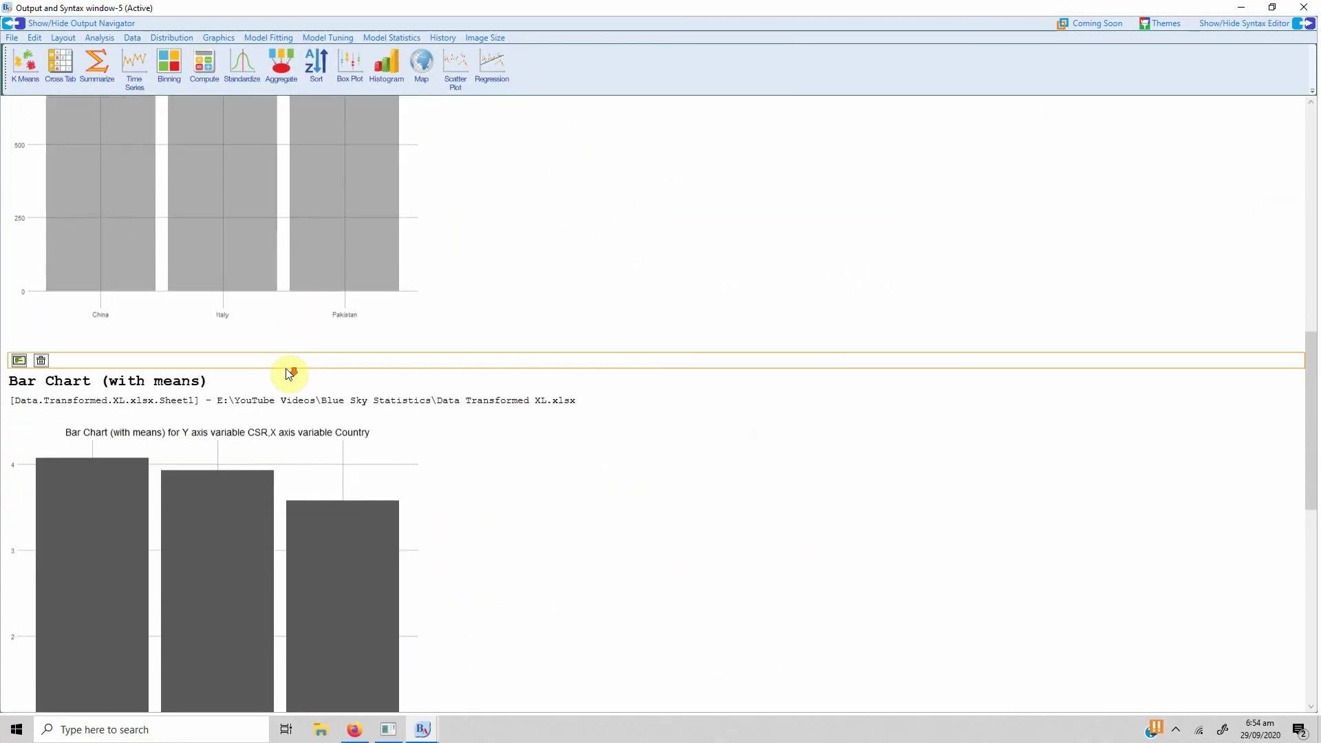
{"action": "scroll", "coordinate": [287, 374], "scroll_direction": "down", "scroll_amount": 4}
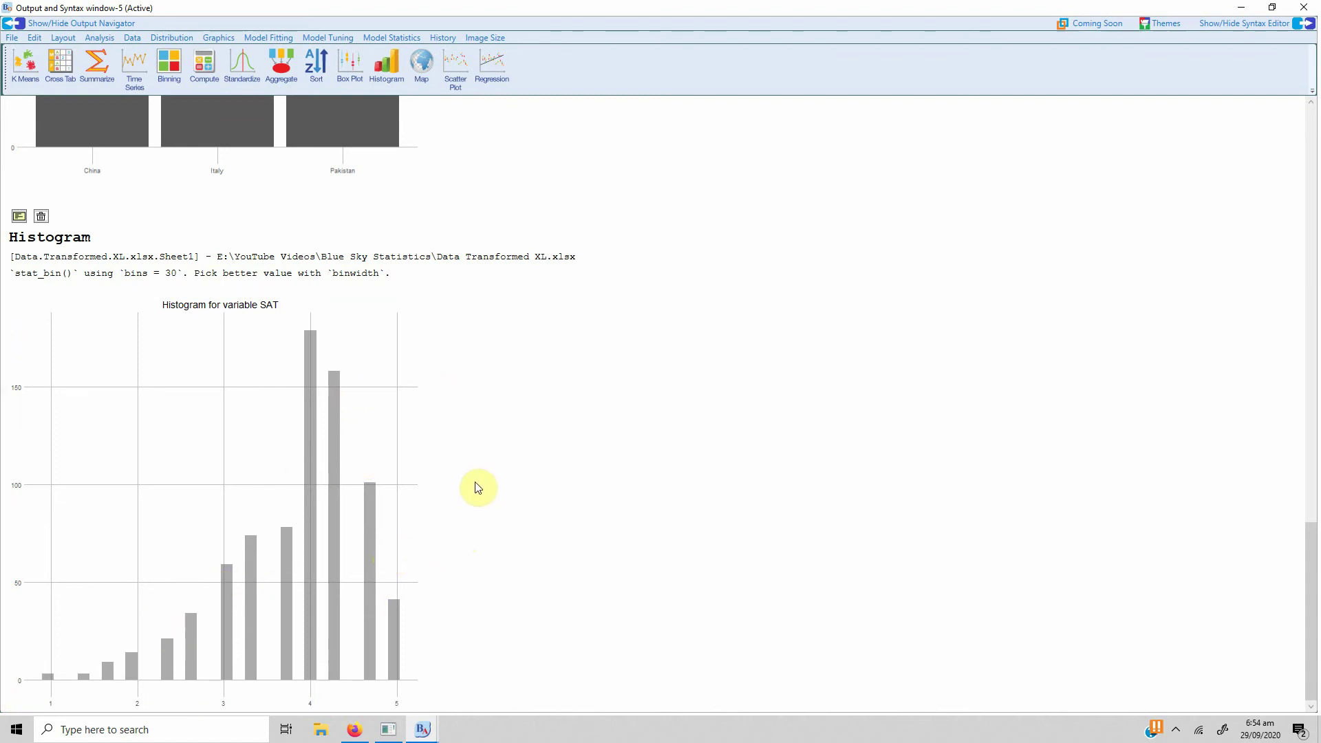
Create a second SAT histogram with bin width 3 and select it in the output.
{"action": "left_click", "coordinate": [216, 37]}
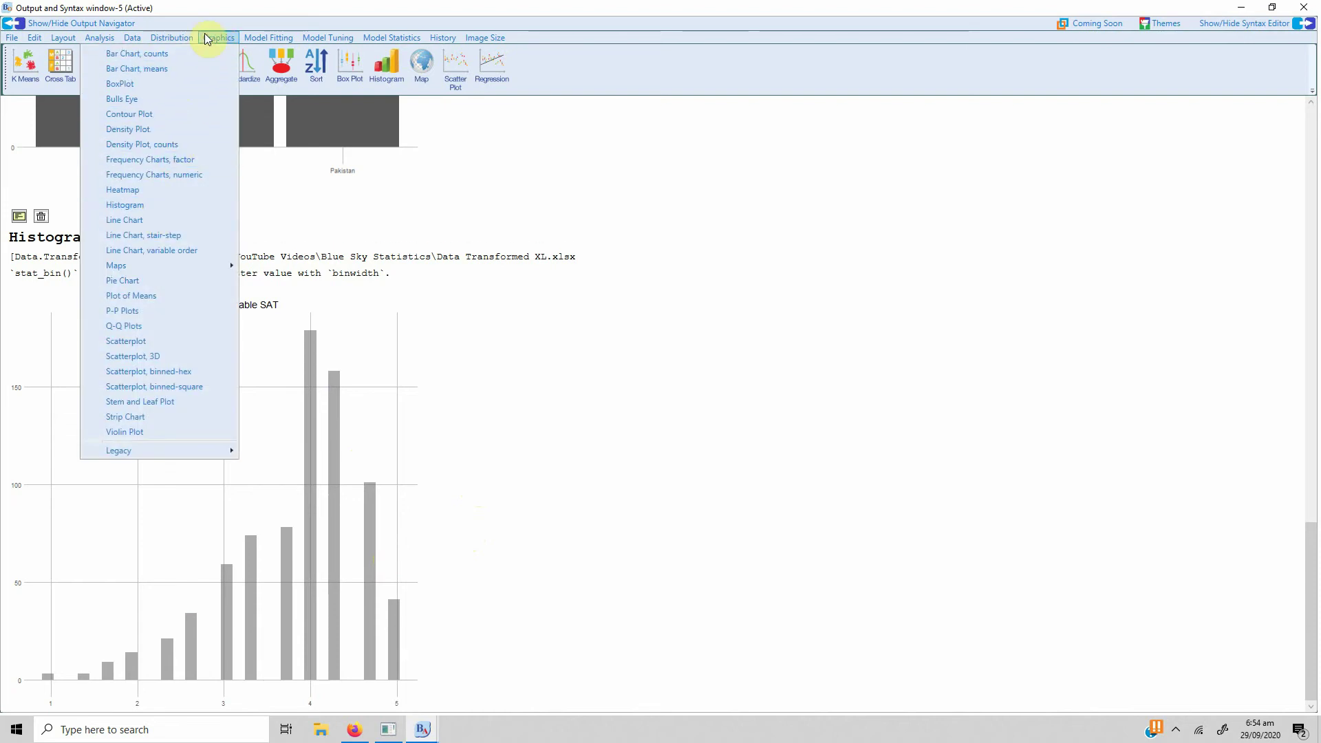
{"action": "left_click", "coordinate": [148, 205]}
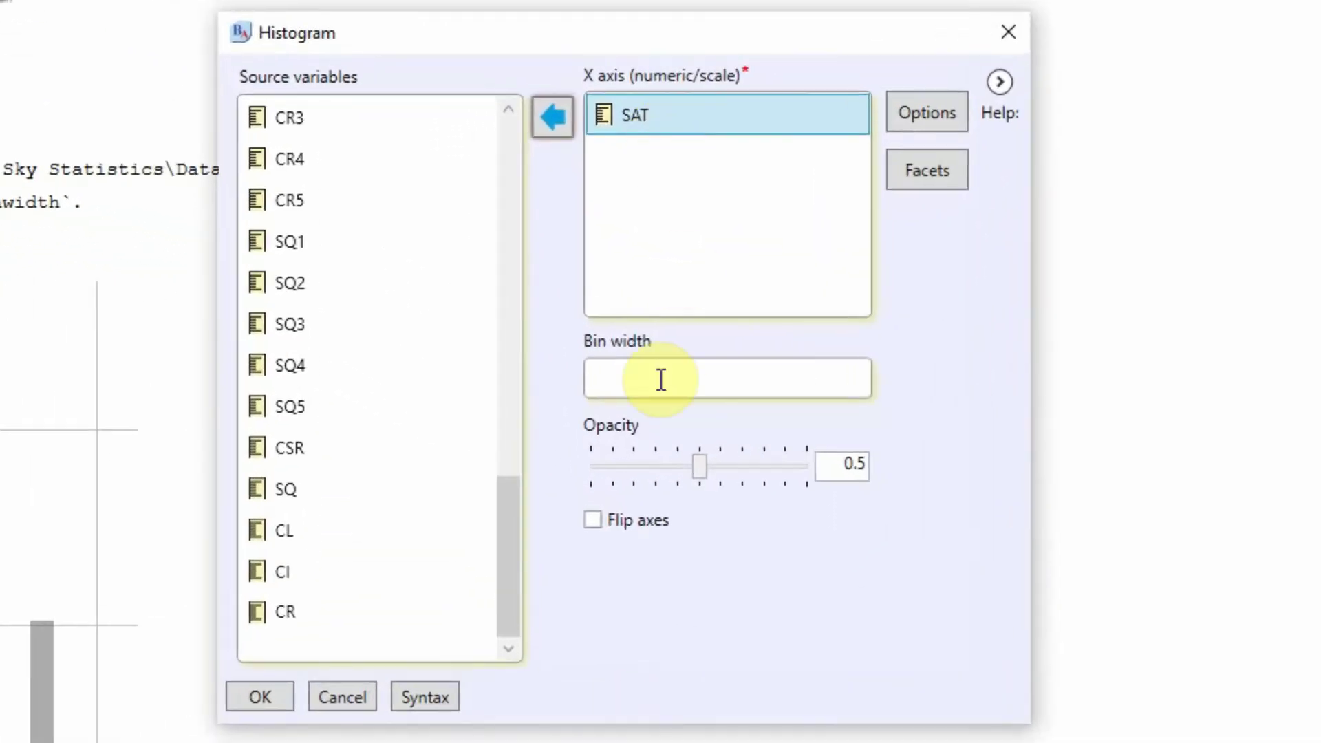
{"action": "left_click", "coordinate": [678, 361]}
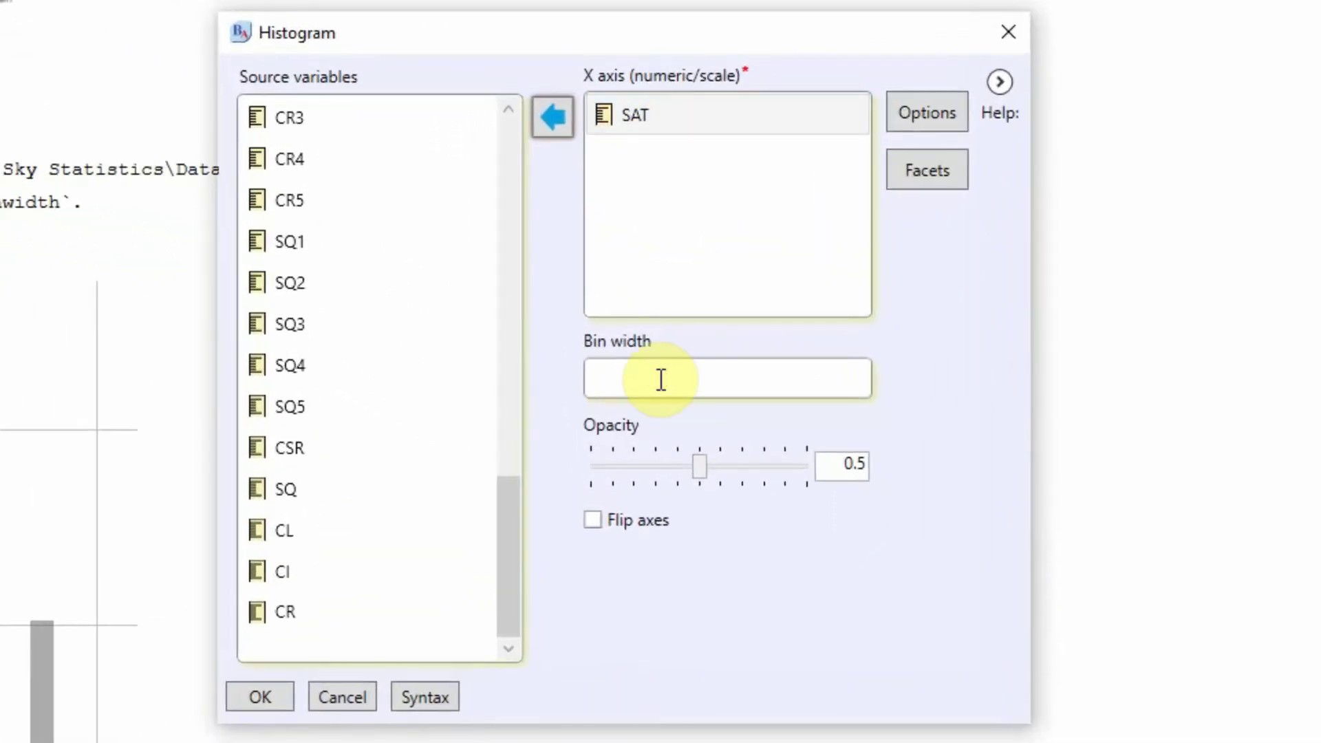
{"action": "type", "text": "3"}
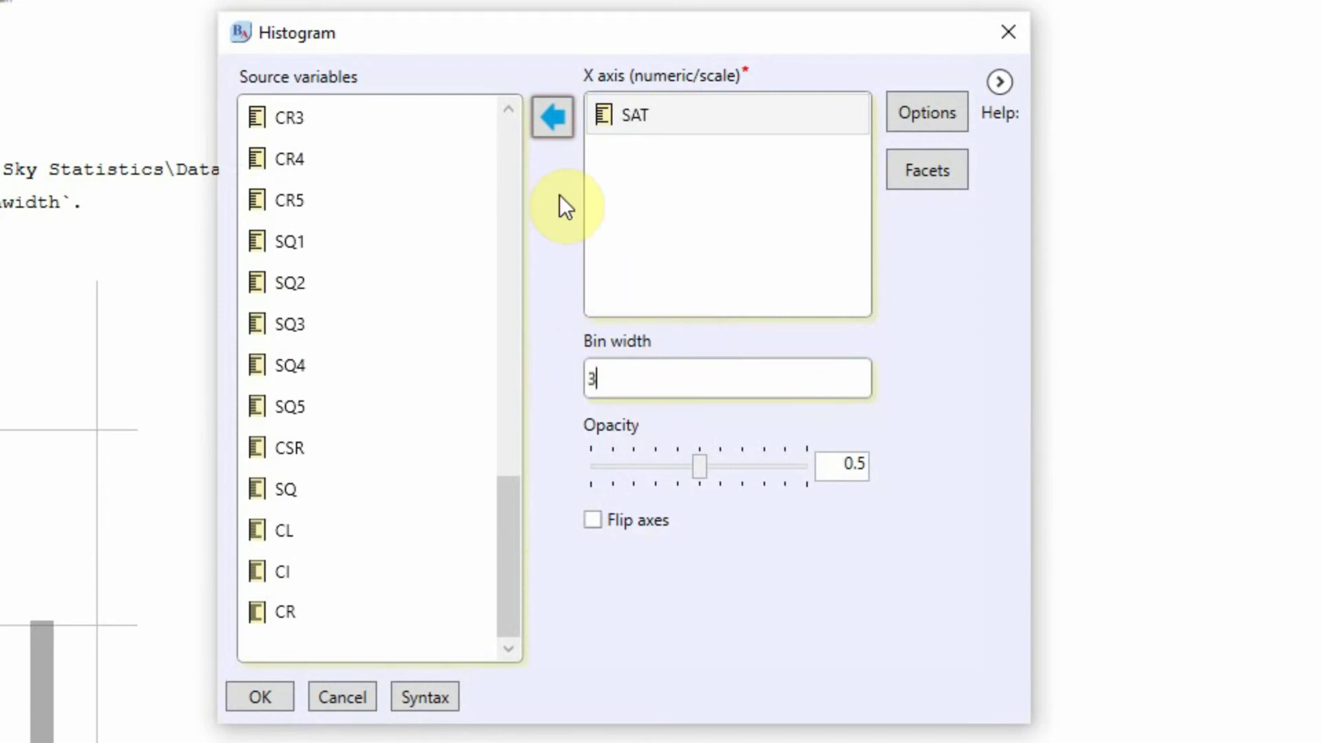
{"action": "left_click", "coordinate": [267, 700]}
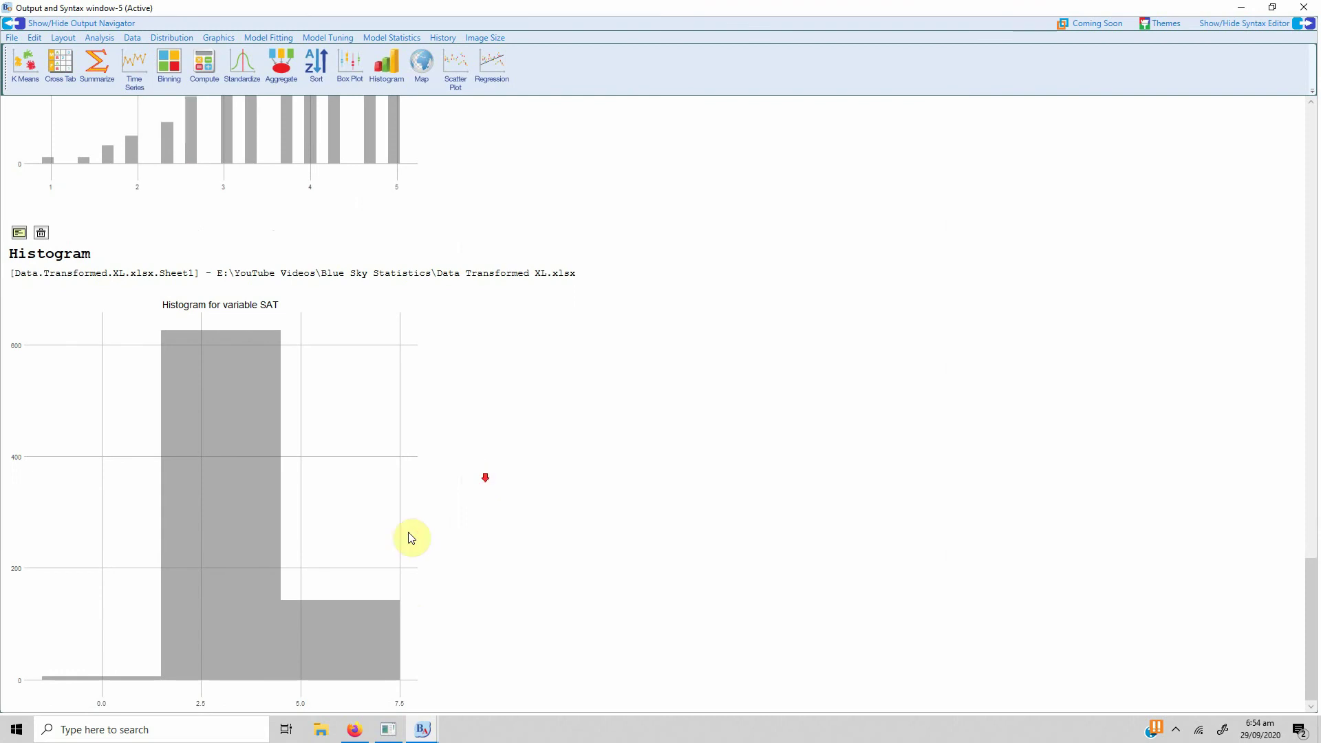
{"action": "left_click", "coordinate": [190, 531]}
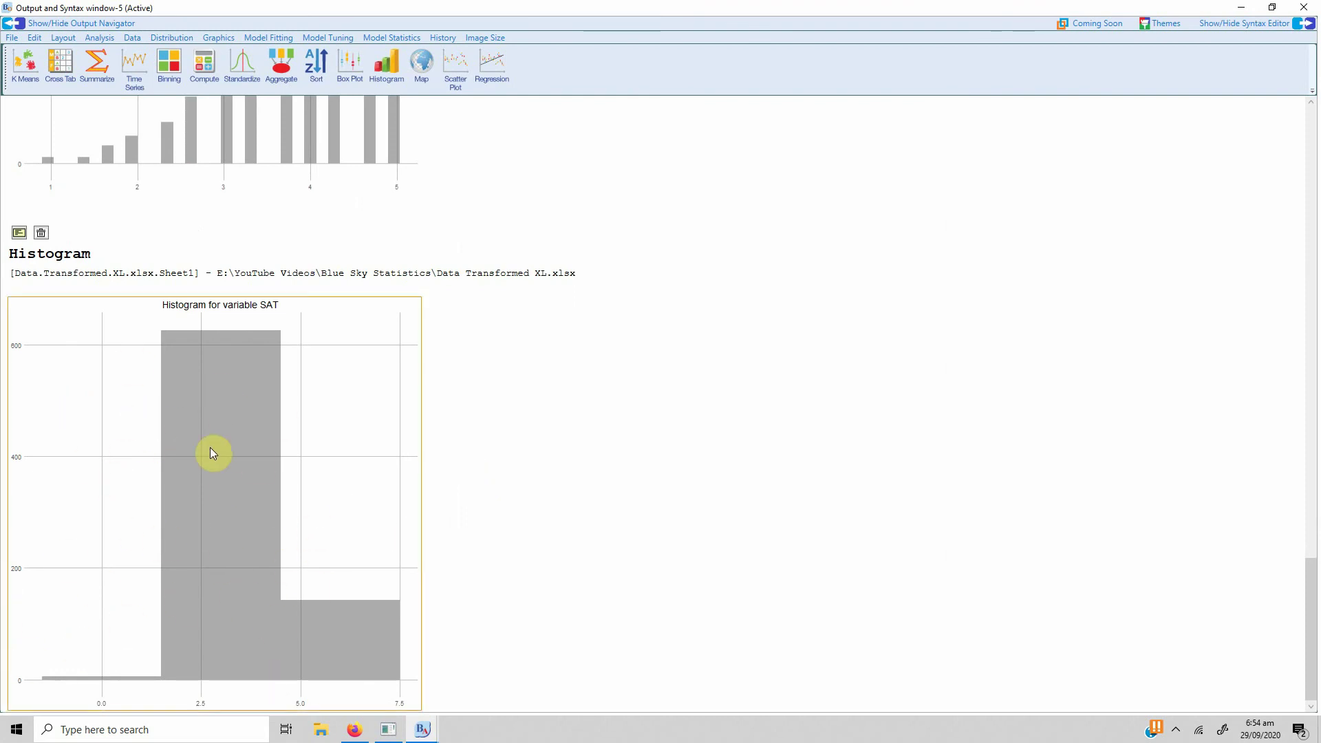
{"action": "scroll", "coordinate": [187, 567], "scroll_direction": "up", "scroll_amount": 5}
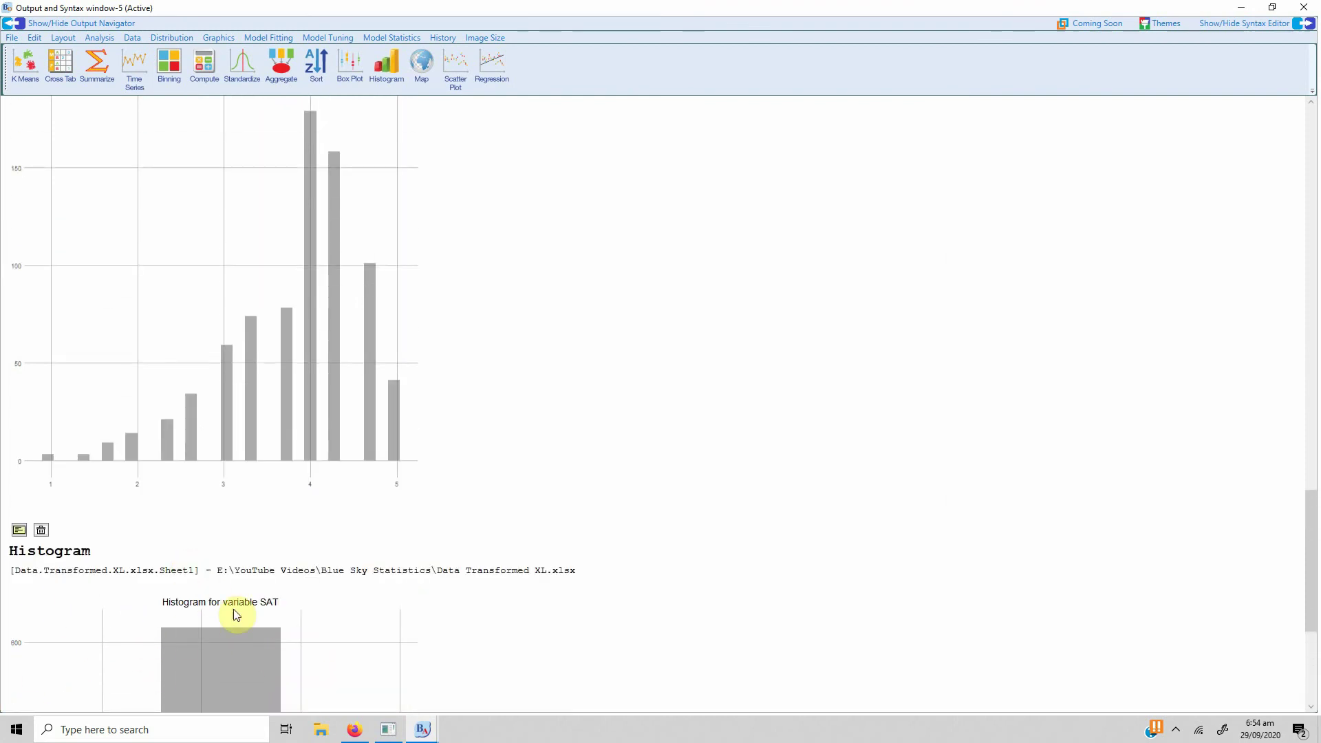
{"action": "scroll", "coordinate": [233, 611], "scroll_direction": "down", "scroll_amount": 4}
{"action": "scroll", "coordinate": [246, 440], "scroll_direction": "down", "scroll_amount": 1}
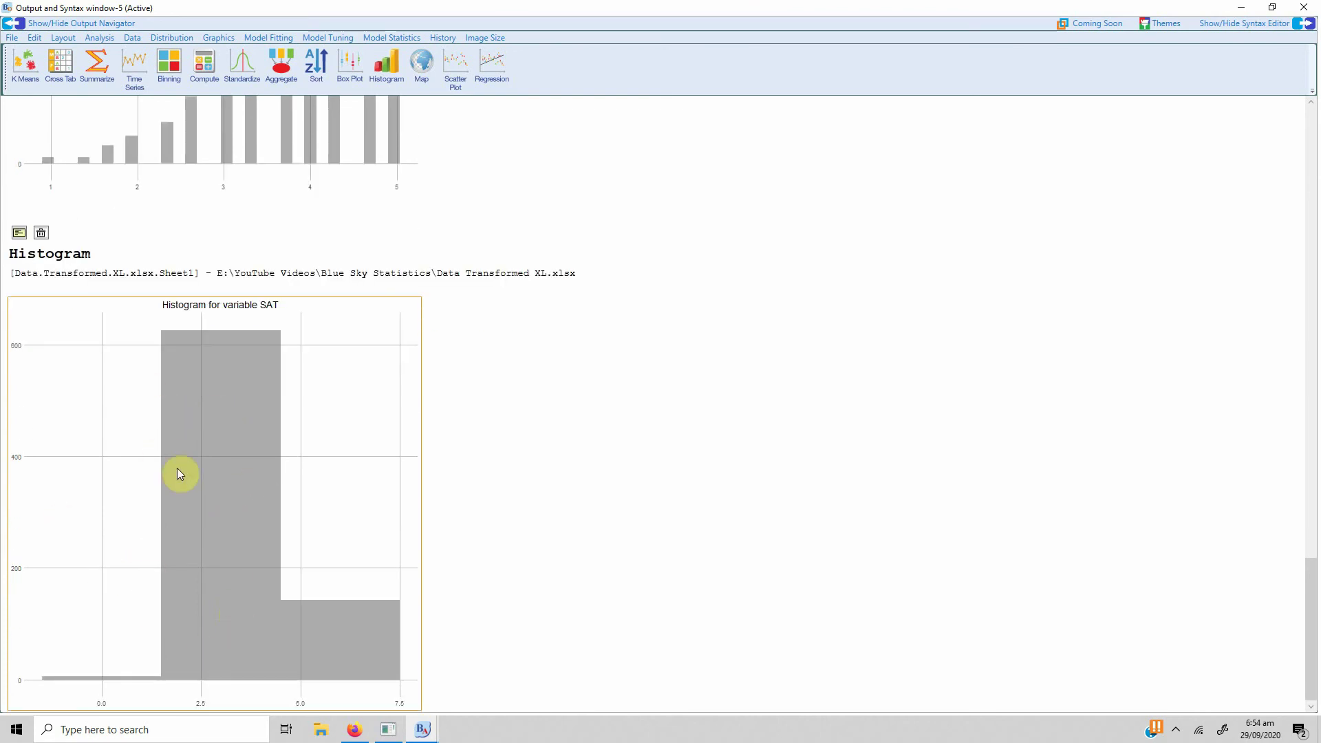
{"action": "scroll", "coordinate": [204, 409], "scroll_direction": "up", "scroll_amount": 2}
{"action": "scroll", "coordinate": [204, 405], "scroll_direction": "down", "scroll_amount": 2}
{"action": "scroll", "coordinate": [210, 378], "scroll_direction": "up", "scroll_amount": 3}
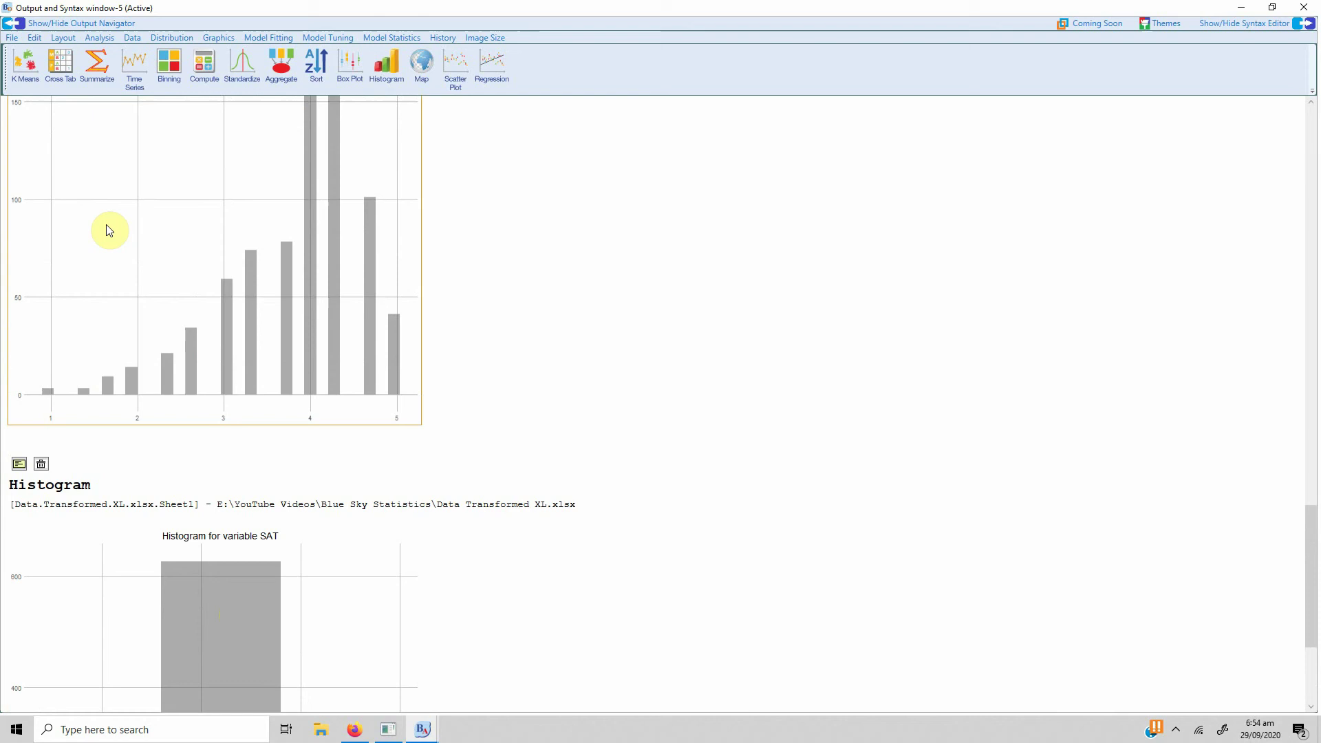
{"action": "scroll", "coordinate": [208, 318], "scroll_direction": "up", "scroll_amount": 2}
{"action": "scroll", "coordinate": [261, 378], "scroll_direction": "down", "scroll_amount": 5}
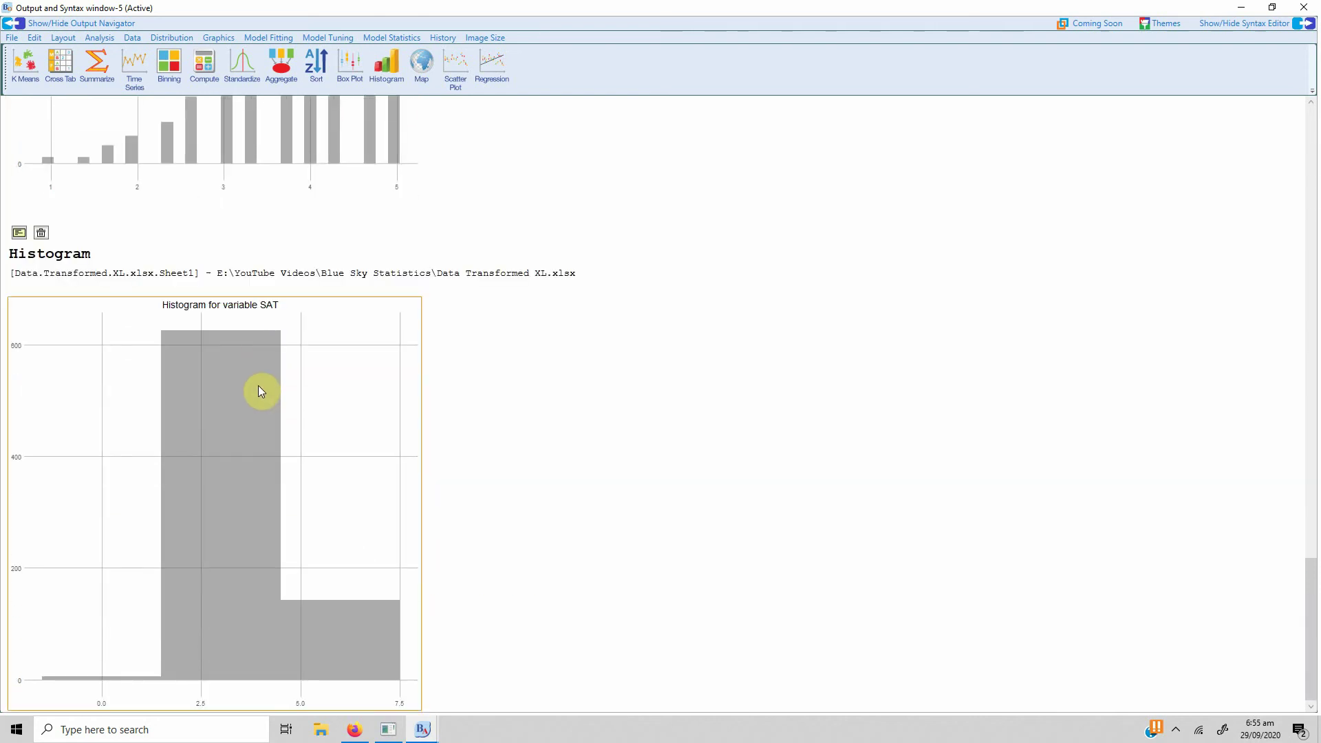
Draw a SAT histogram with bin width 1, then scroll back up through the output.
{"action": "left_click", "coordinate": [216, 38]}
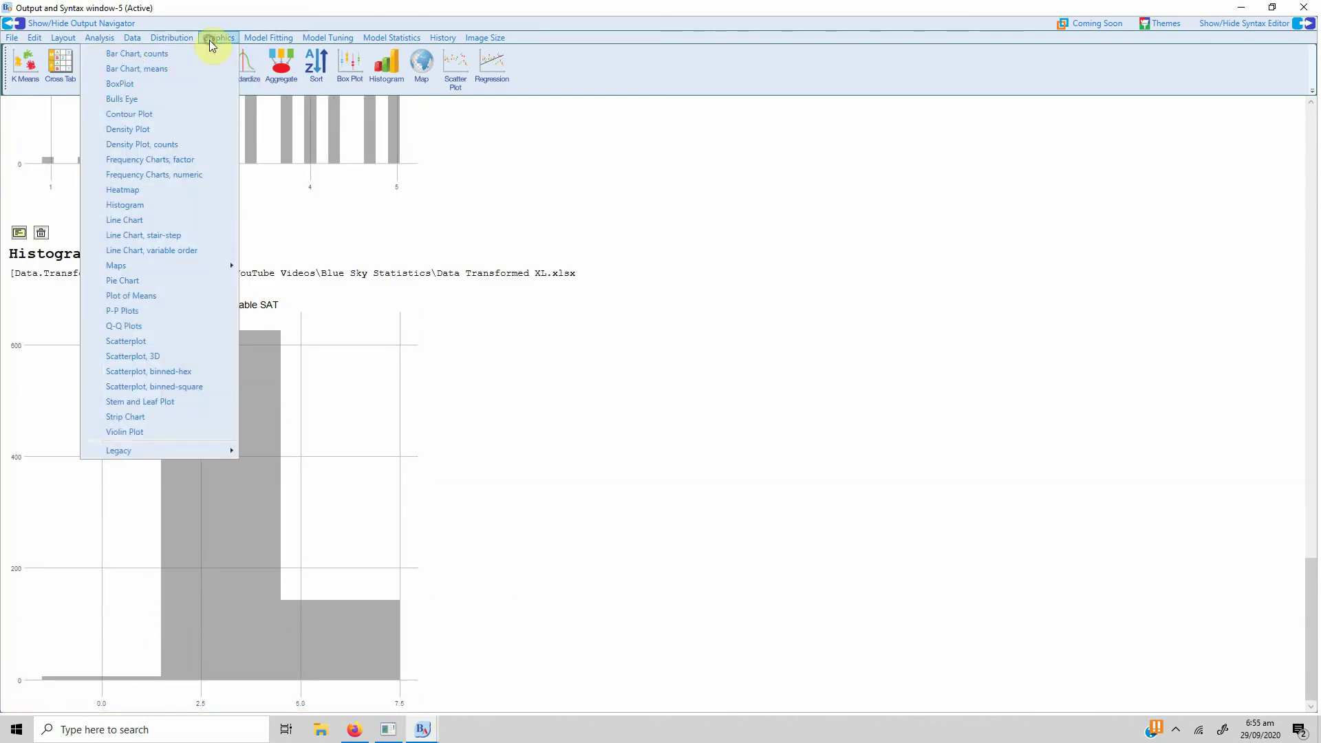
{"action": "left_click", "coordinate": [125, 205]}
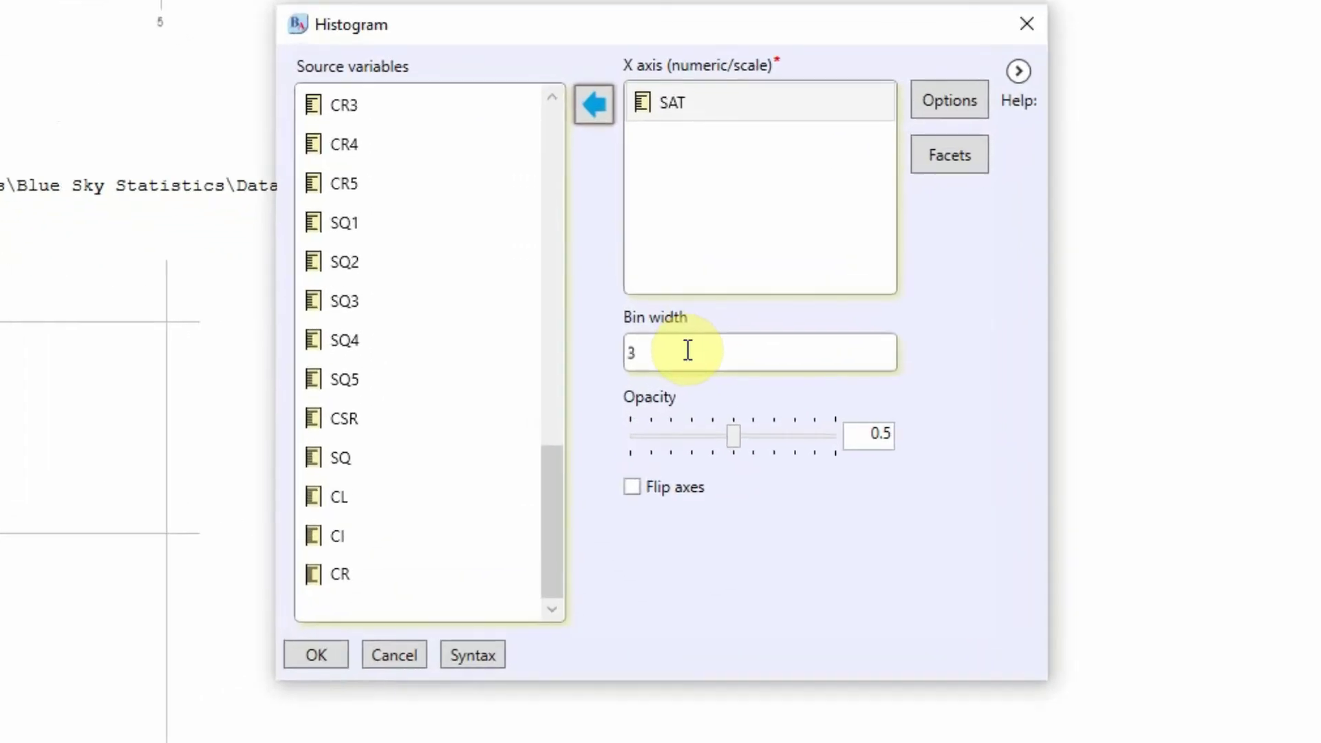
{"action": "double_click", "coordinate": [688, 368]}
{"action": "type", "text": "1"}
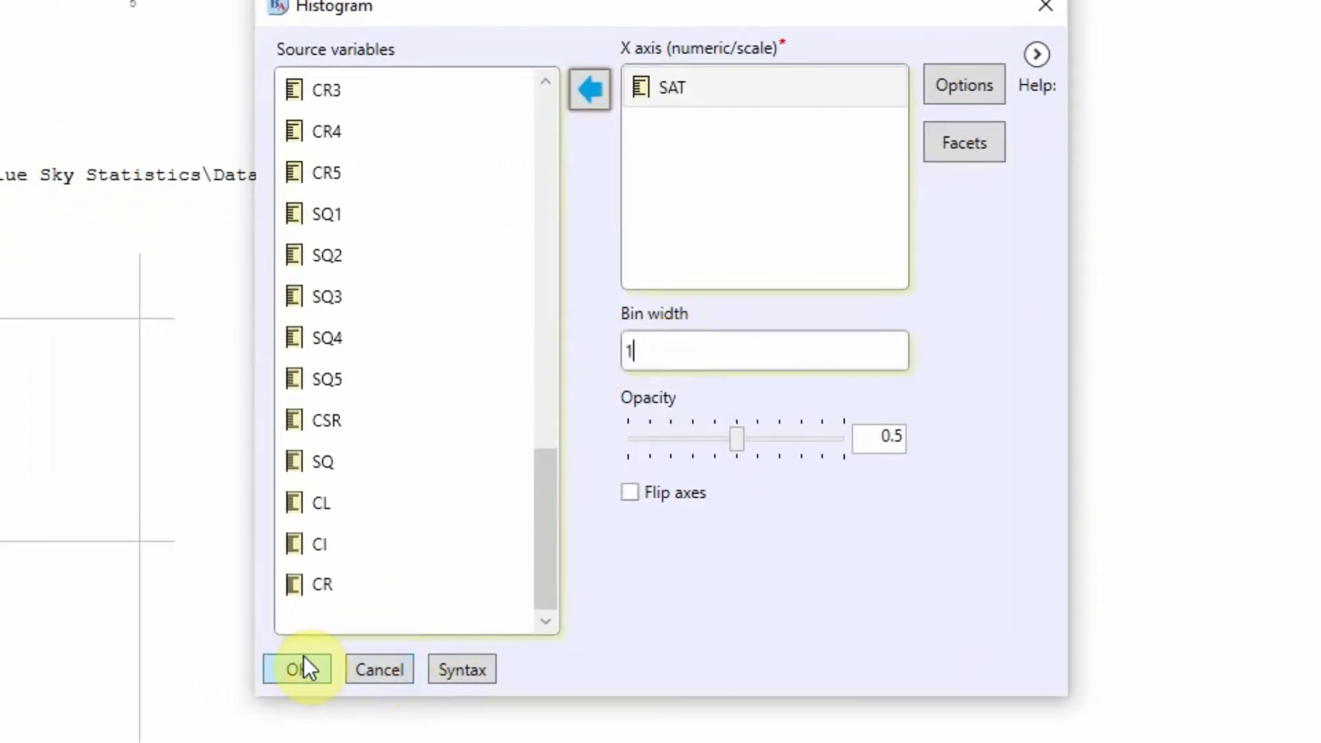
{"action": "left_click", "coordinate": [303, 660]}
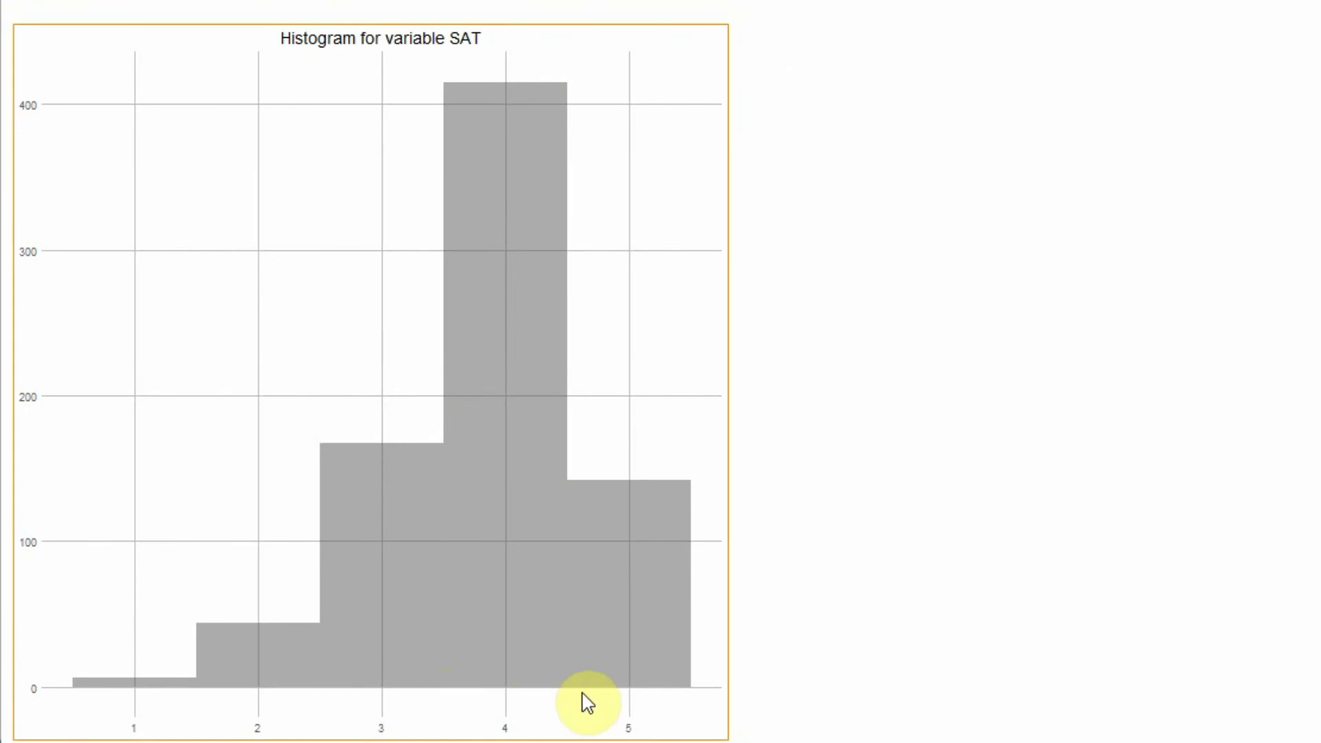
{"action": "scroll", "coordinate": [490, 689], "scroll_direction": "down", "scroll_amount": 10}
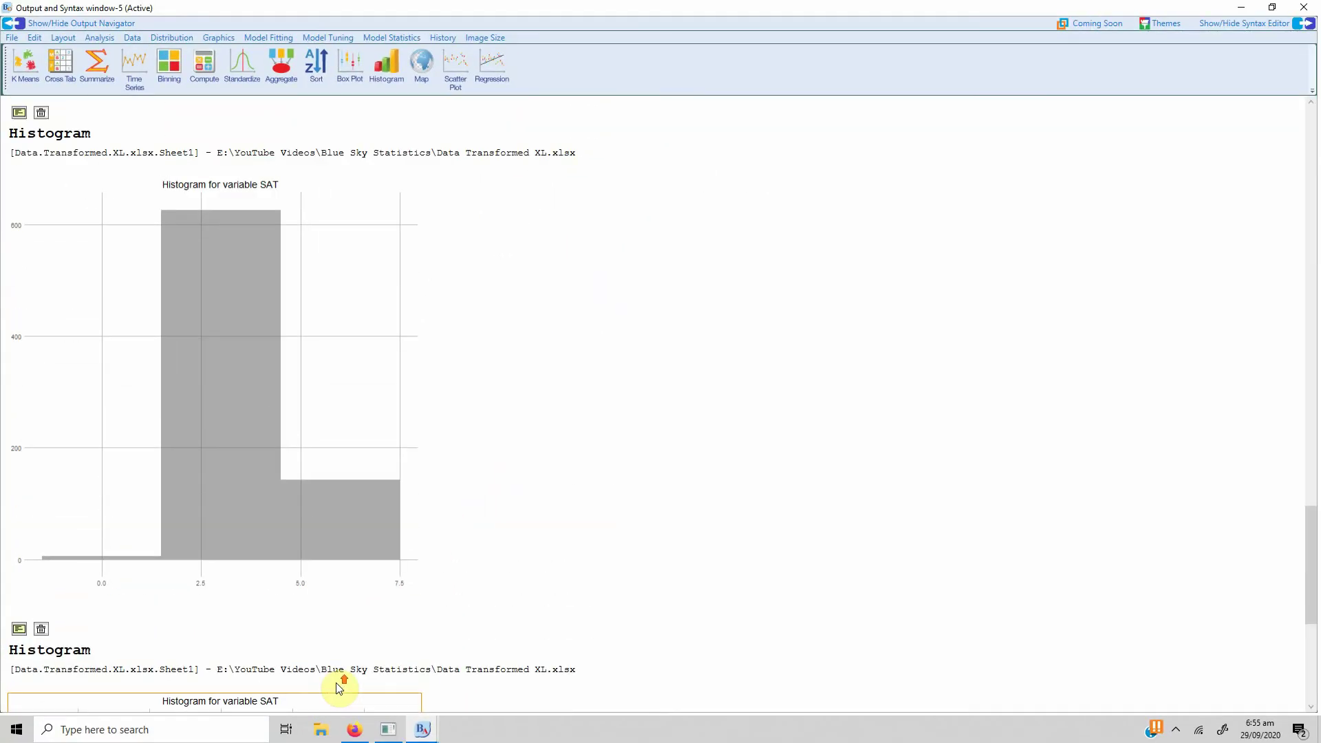
{"action": "scroll", "coordinate": [339, 688], "scroll_direction": "up", "scroll_amount": 1}
{"action": "scroll", "coordinate": [339, 688], "scroll_direction": "down", "scroll_amount": 4}
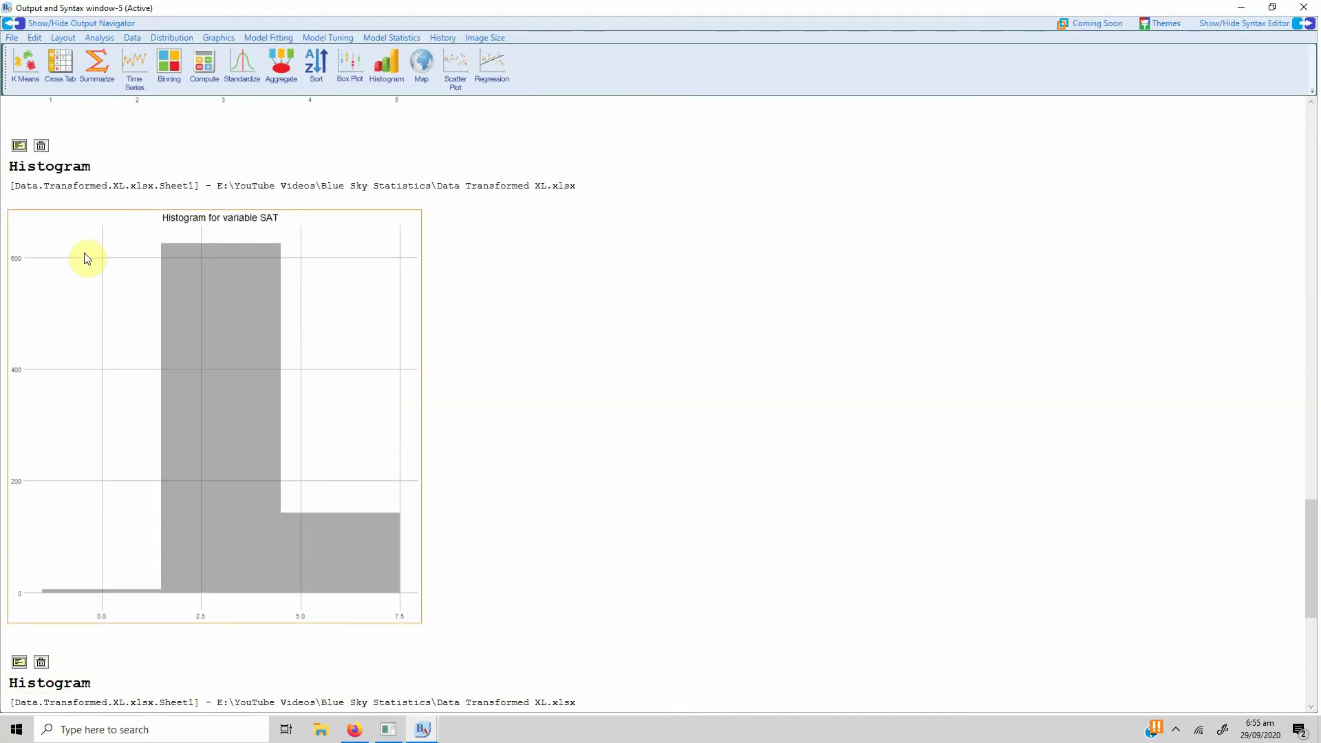
{"action": "scroll", "coordinate": [146, 401], "scroll_direction": "up", "scroll_amount": 1}
{"action": "scroll", "coordinate": [146, 402], "scroll_direction": "up", "scroll_amount": 15}
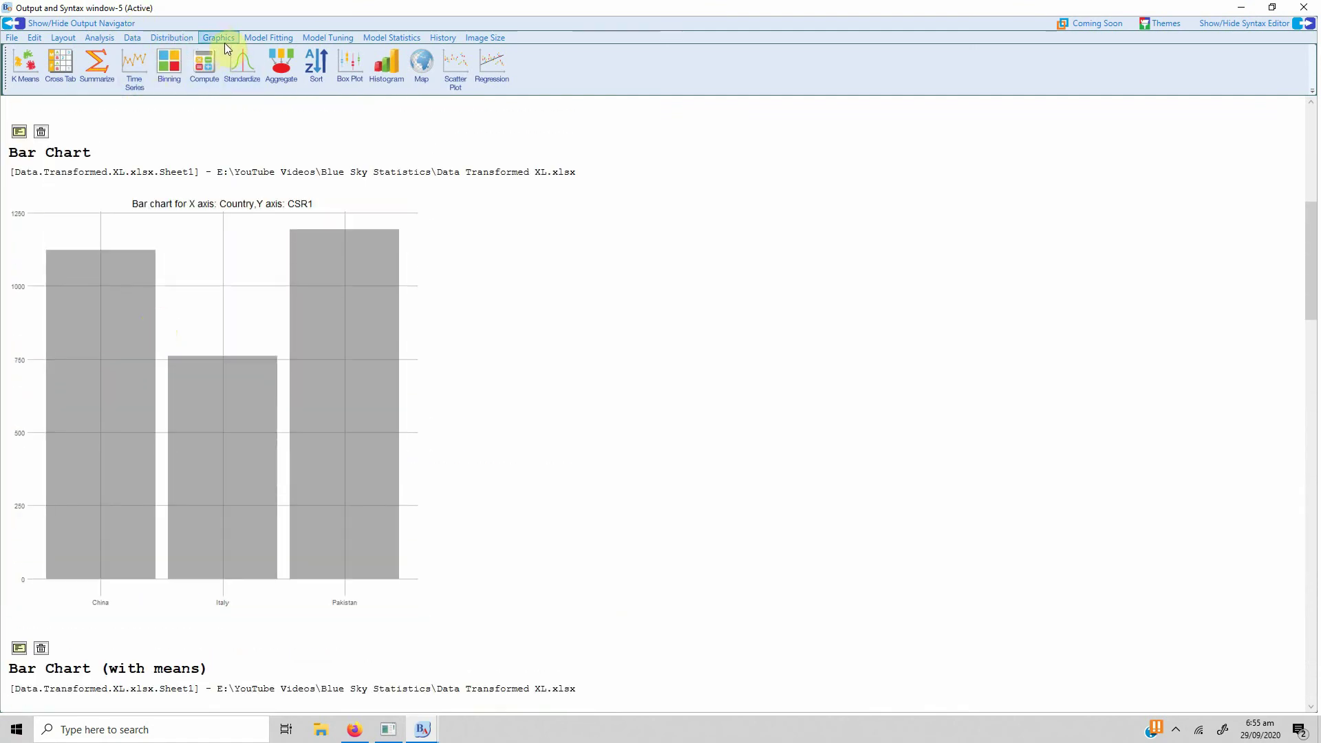
Create a BoxPlot with CSR as the Y variable, leaving the options at their defaults.
{"action": "left_click", "coordinate": [224, 37]}
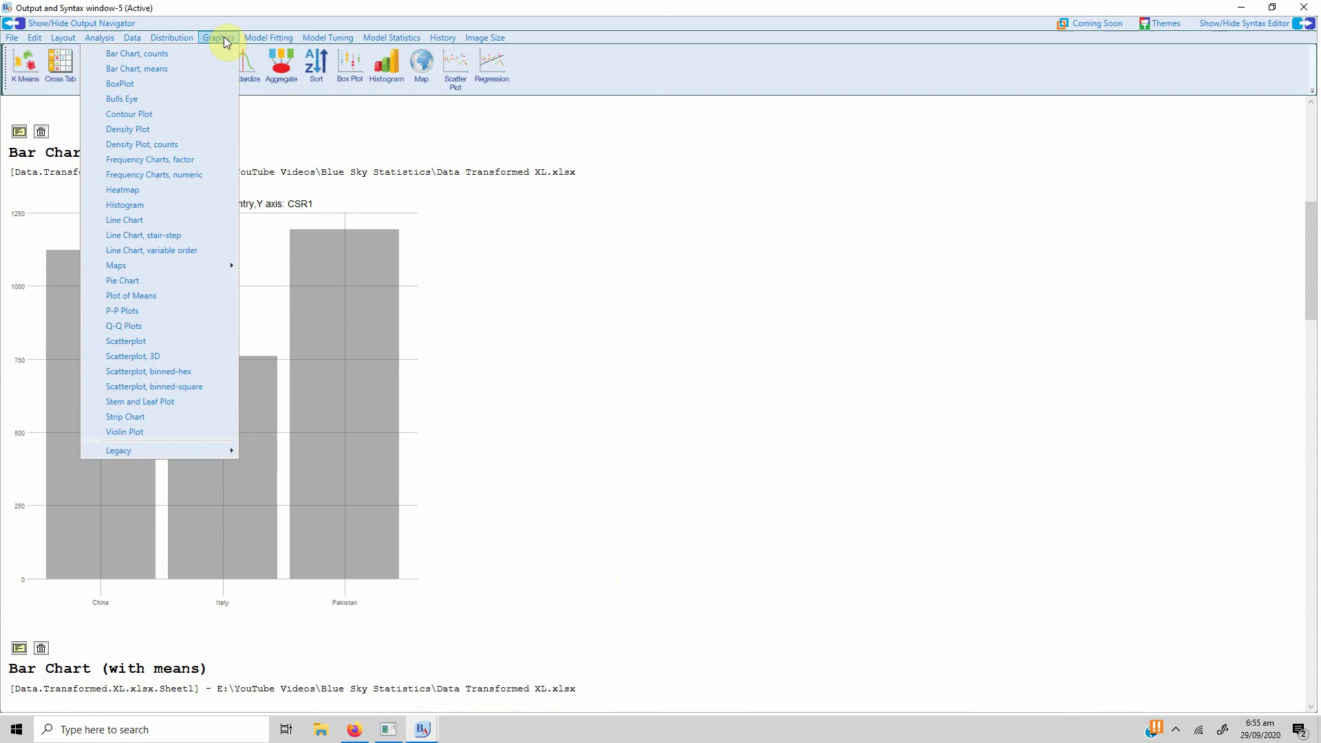
{"action": "left_click", "coordinate": [146, 82]}
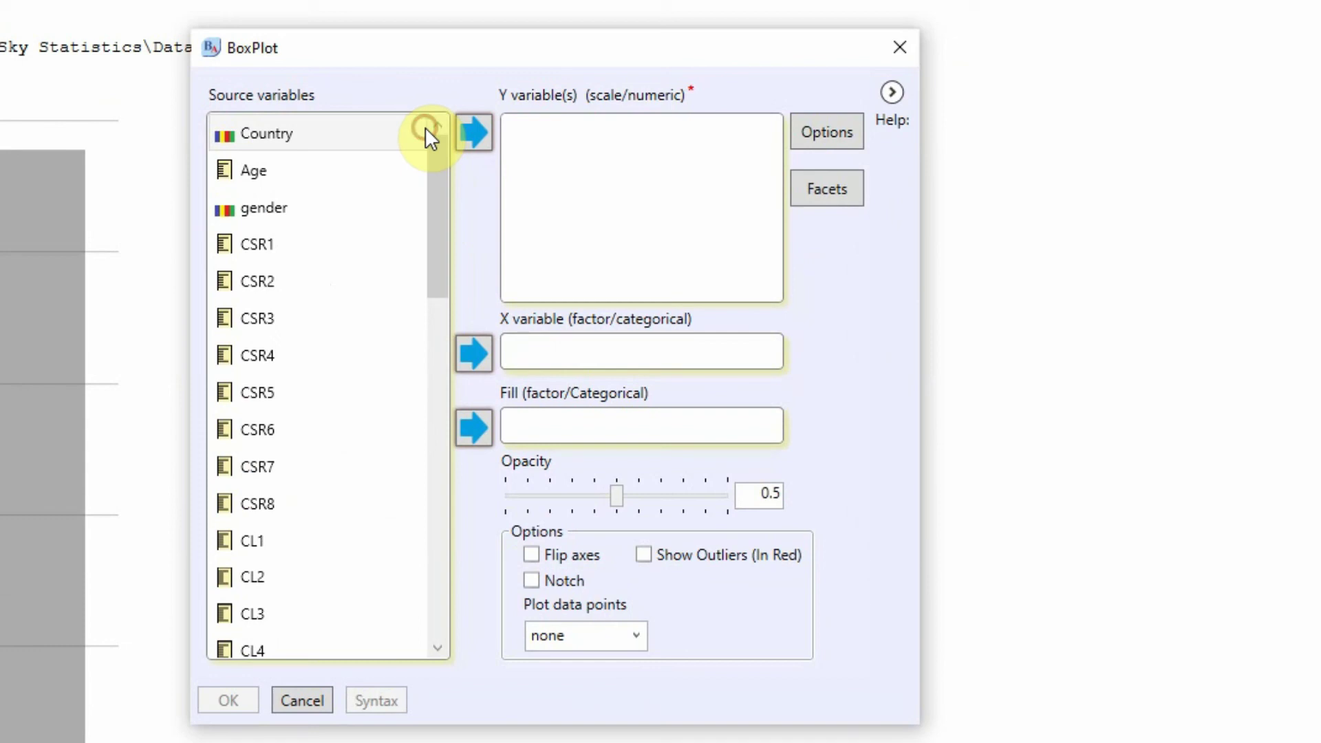
{"action": "left_click_drag", "start_coordinate": [425, 134], "coordinate": [473, 584]}
{"action": "left_click", "coordinate": [276, 428]}
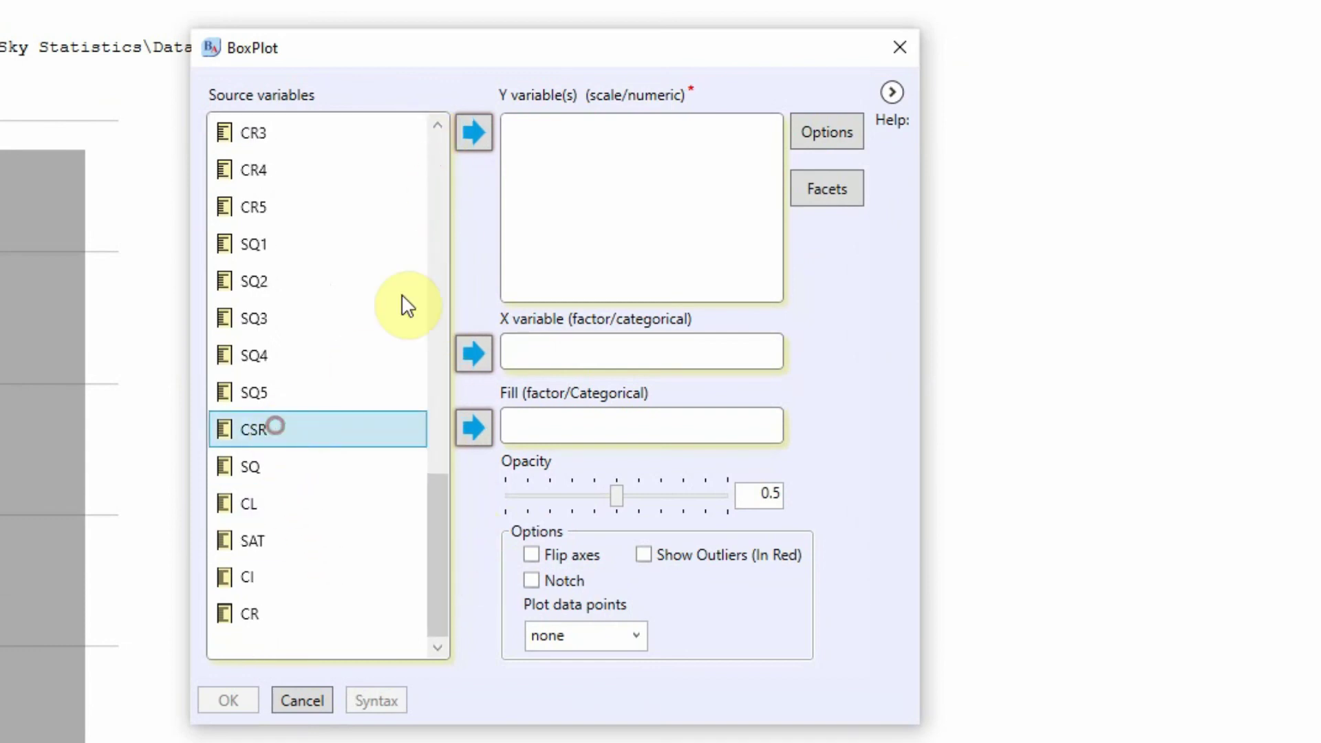
{"action": "left_click", "coordinate": [476, 136]}
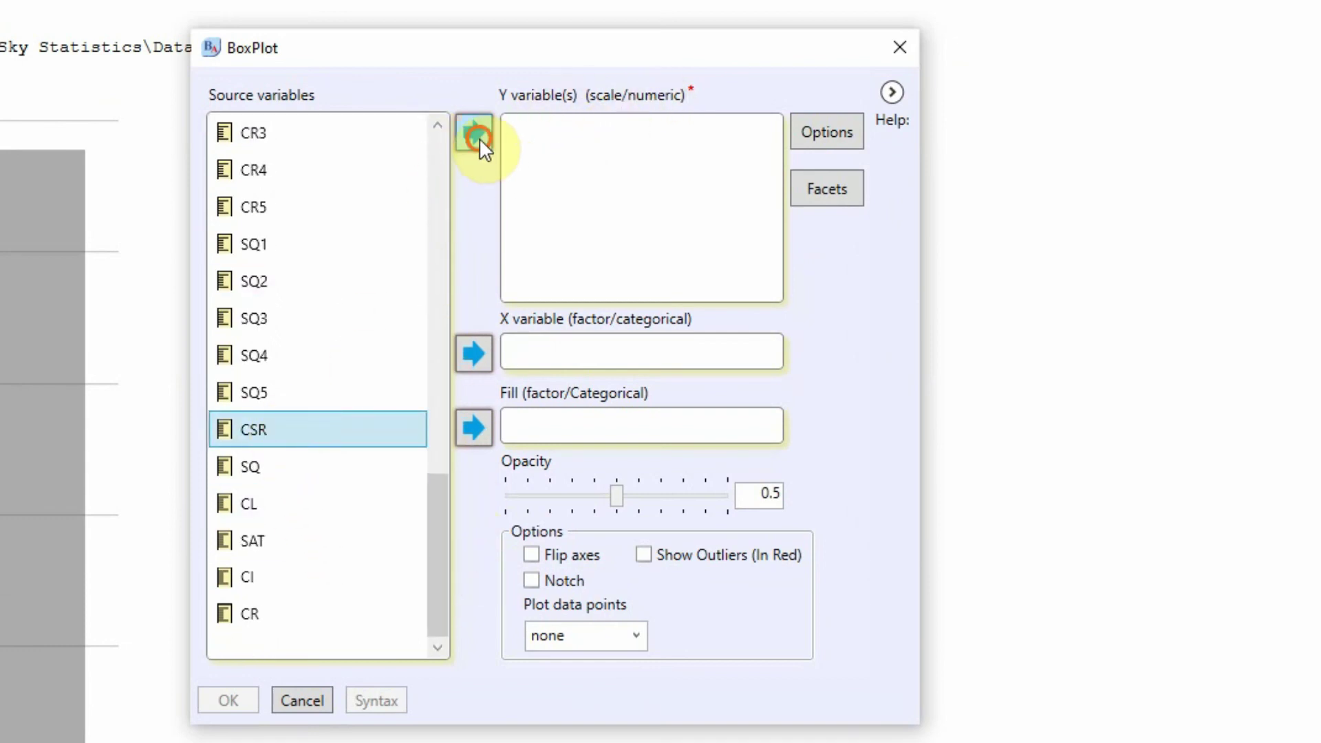
{"action": "left_click", "coordinate": [828, 132]}
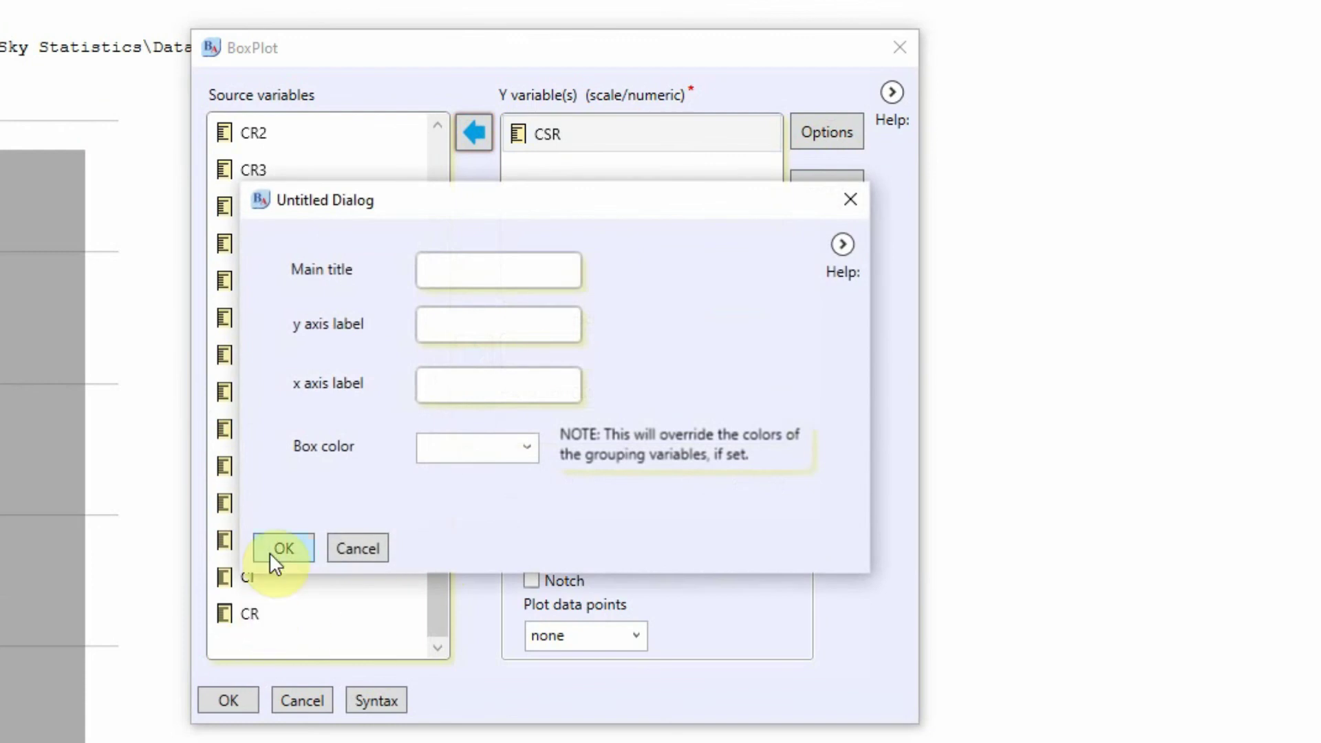
{"action": "left_click", "coordinate": [270, 550]}
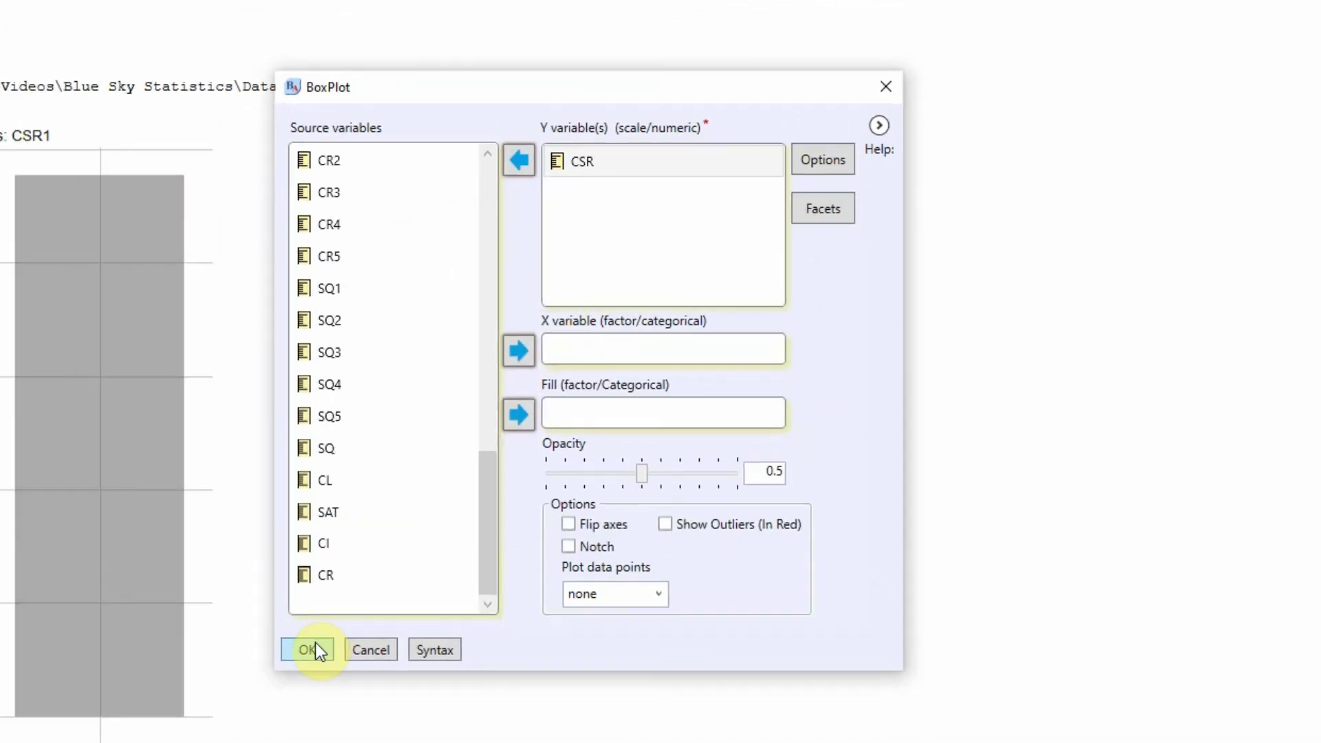
{"action": "left_click", "coordinate": [313, 649]}
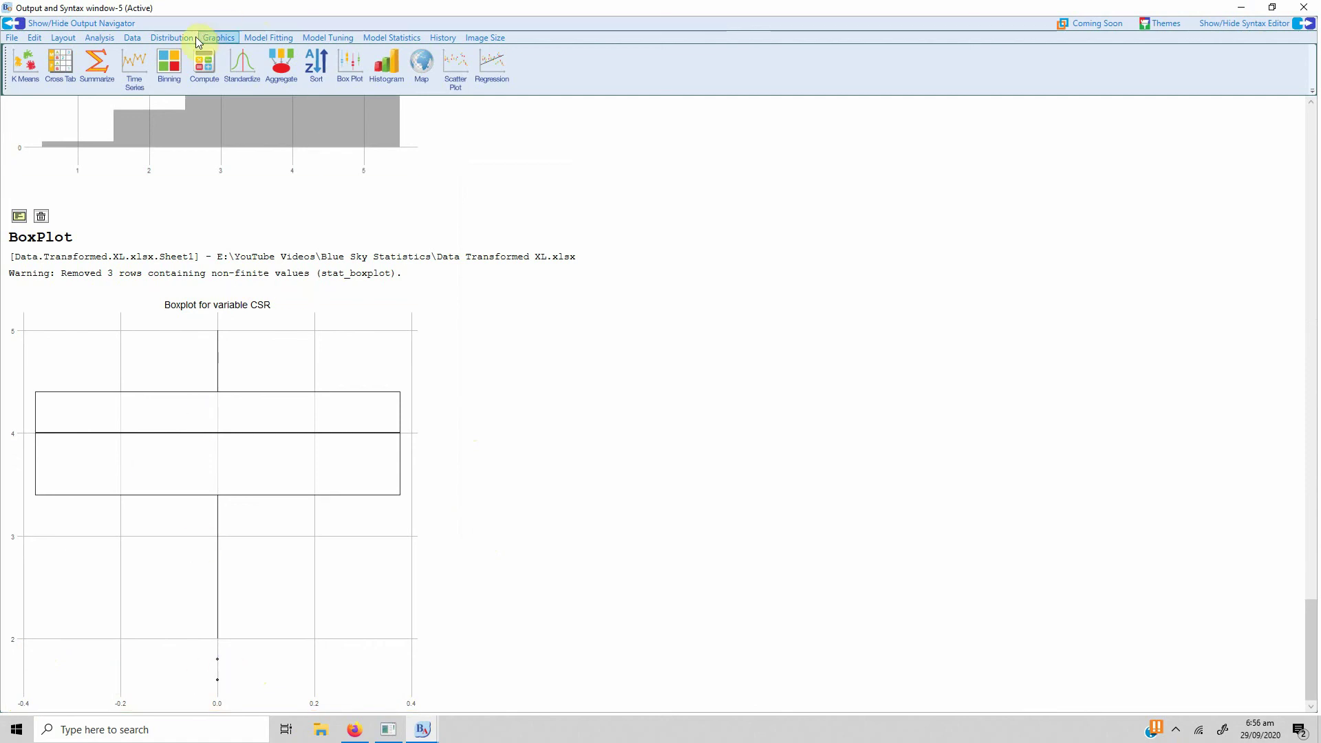
Add another CSR boxplot with opacity set to 1 and outliers shown in red.
{"action": "left_click", "coordinate": [219, 37]}
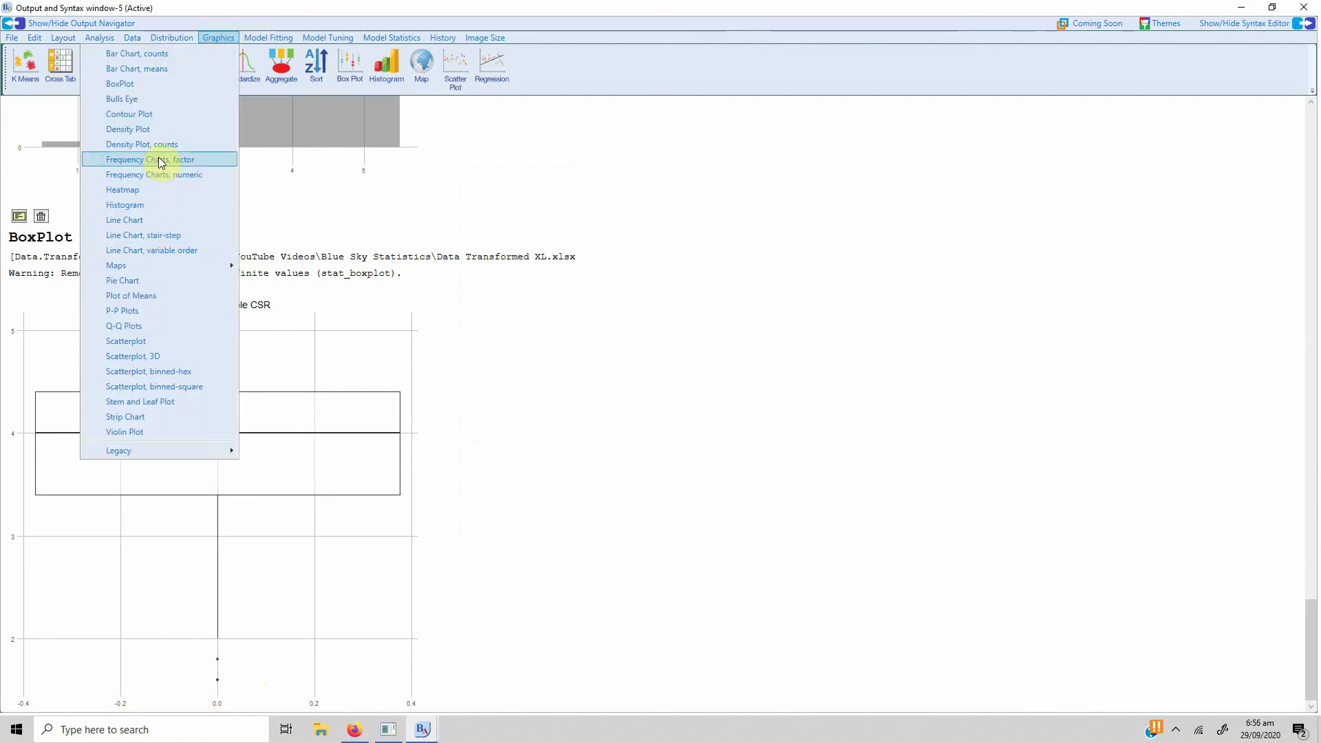
{"action": "left_click", "coordinate": [149, 83]}
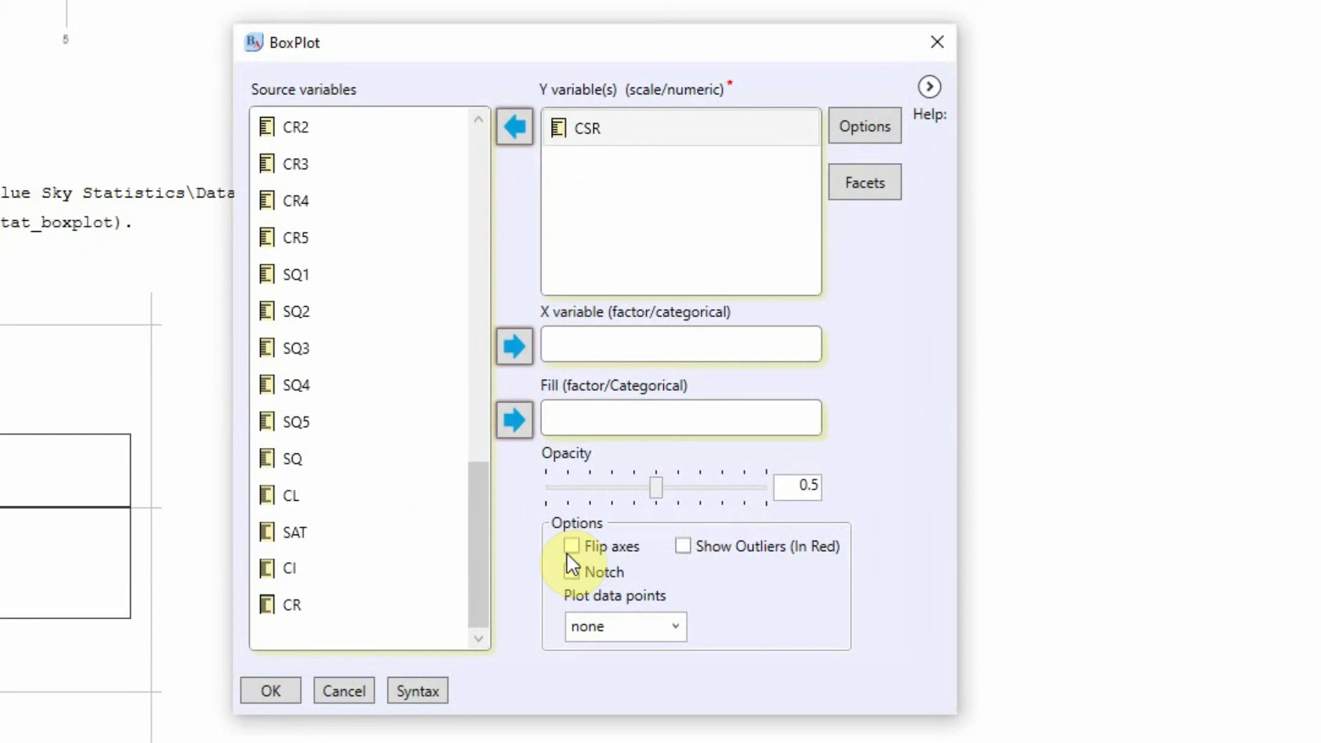
{"action": "left_click_drag", "start_coordinate": [651, 485], "coordinate": [795, 497]}
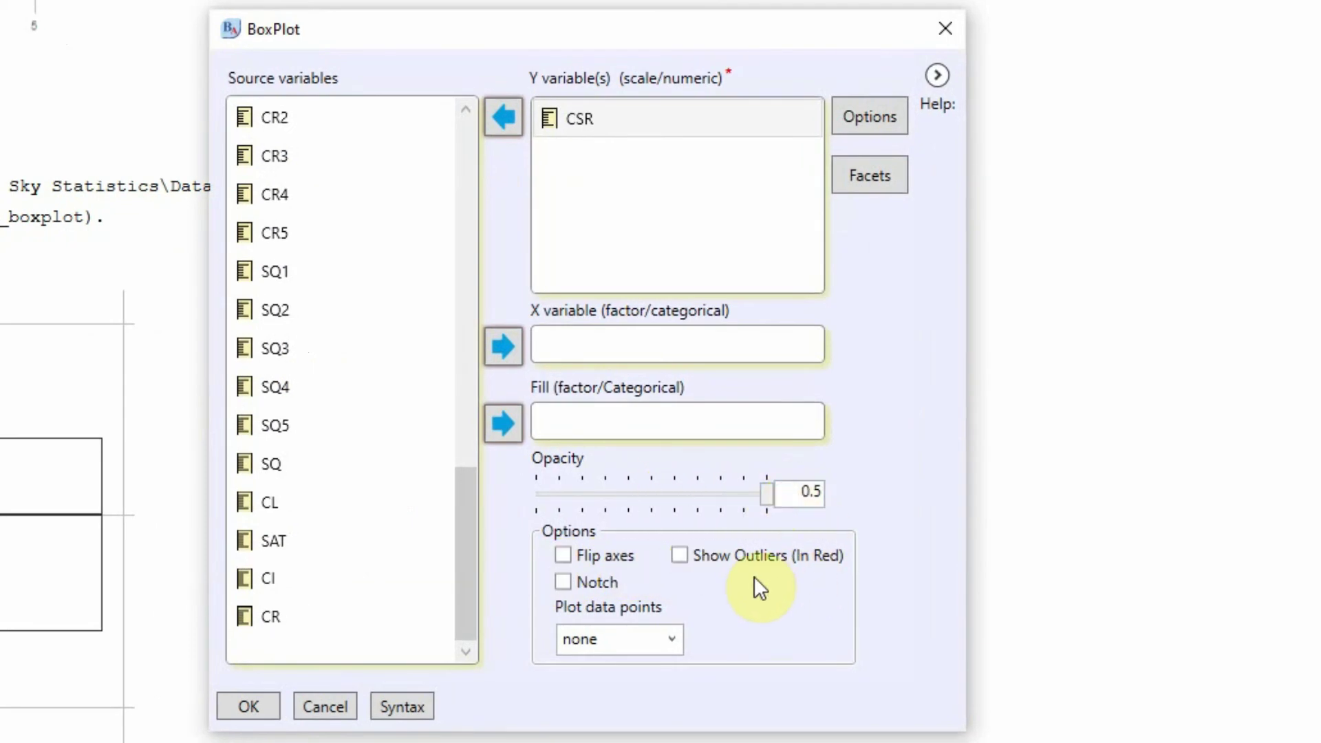
{"action": "left_click", "coordinate": [678, 555]}
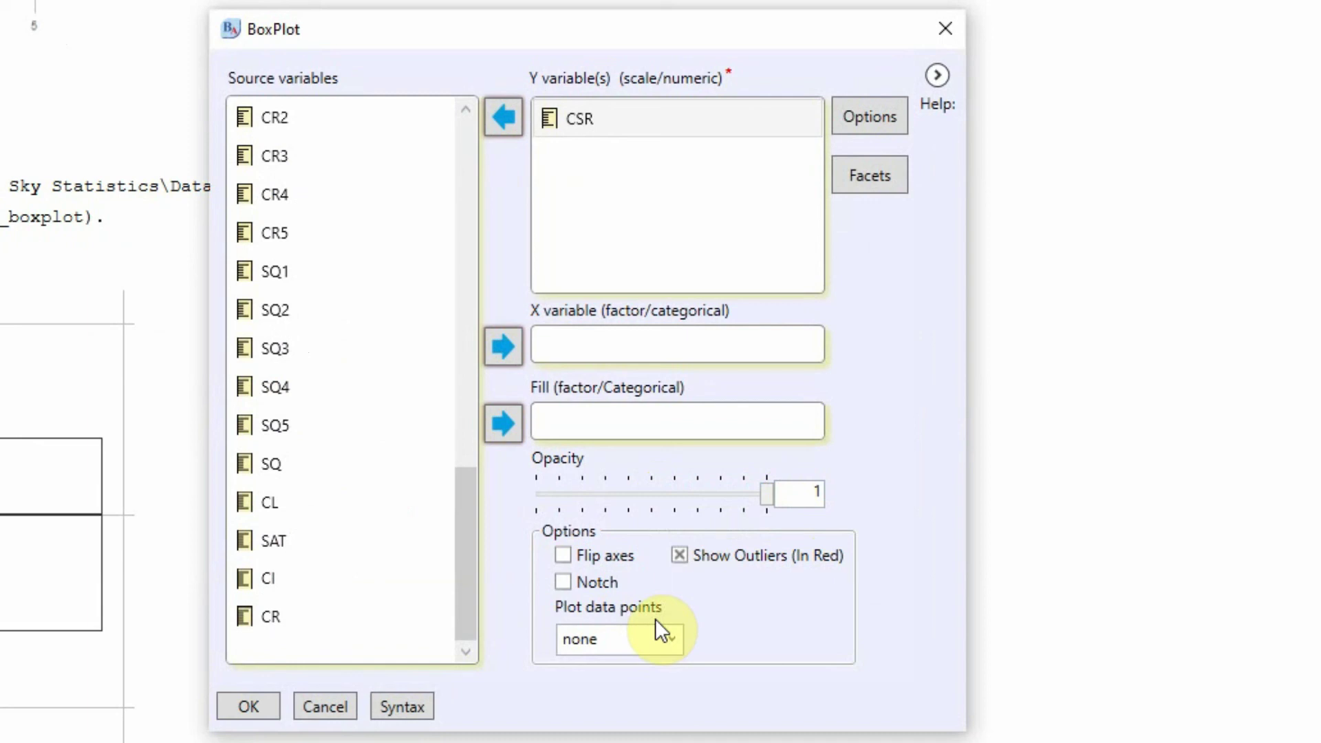
{"action": "left_click", "coordinate": [260, 711]}
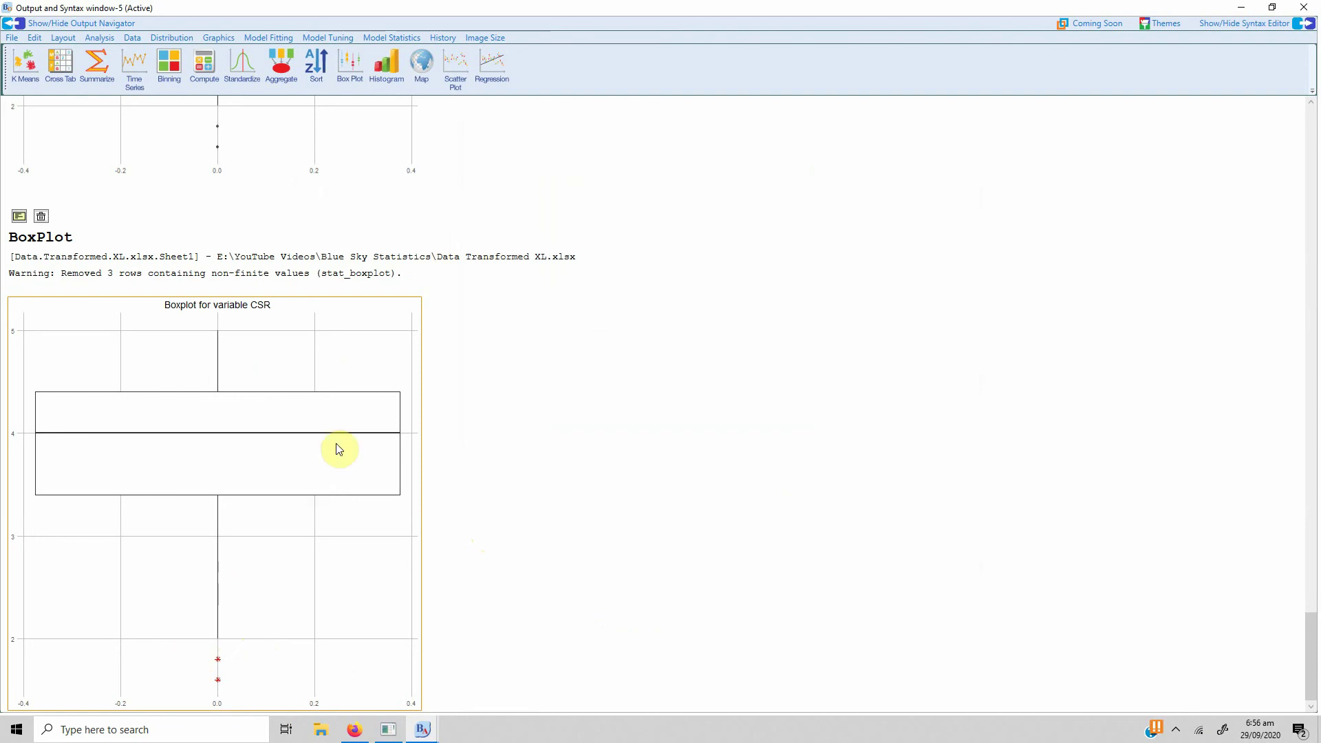
Return to the default-bin SAT histogram and browse the Graphics and Distribution chart menus.
{"action": "scroll", "coordinate": [548, 315], "scroll_direction": "up", "scroll_amount": 5}
{"action": "scroll", "coordinate": [554, 315], "scroll_direction": "up", "scroll_amount": 20}
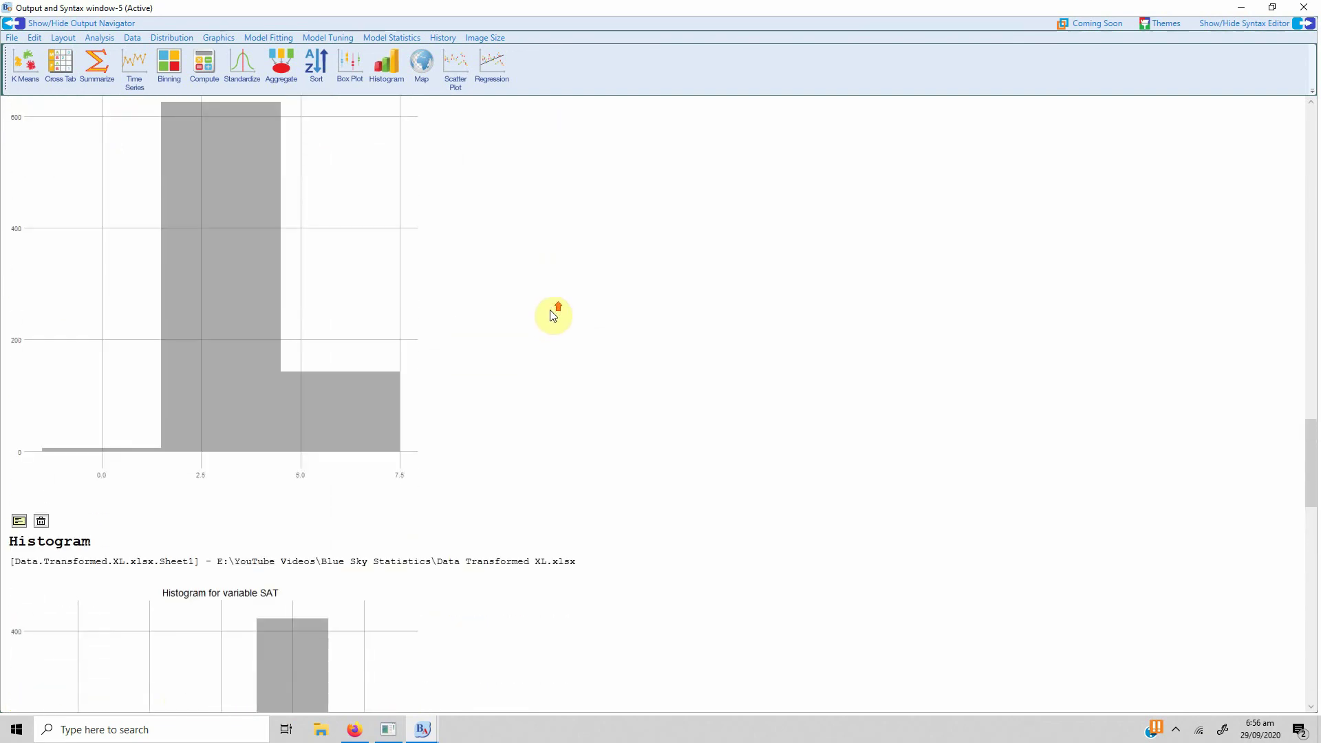
{"action": "left_click", "coordinate": [231, 40]}
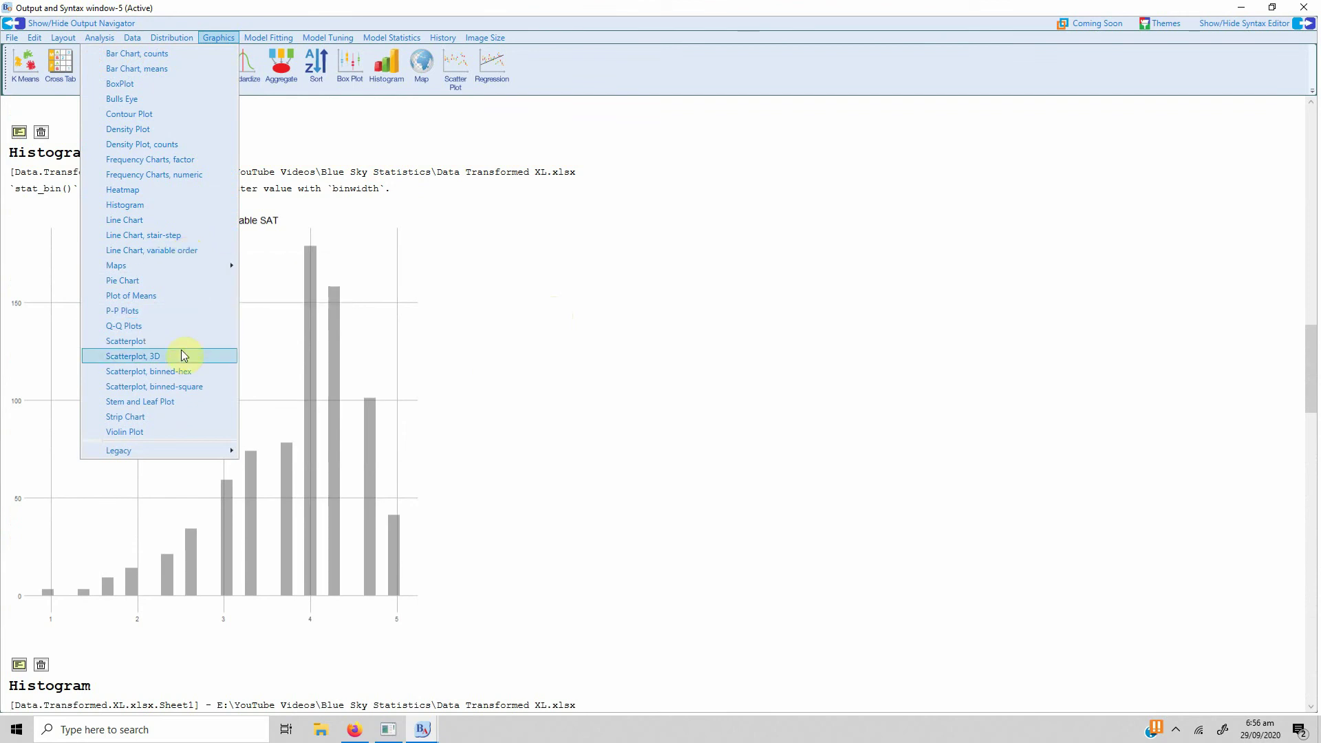
{"action": "key", "text": "Left"}
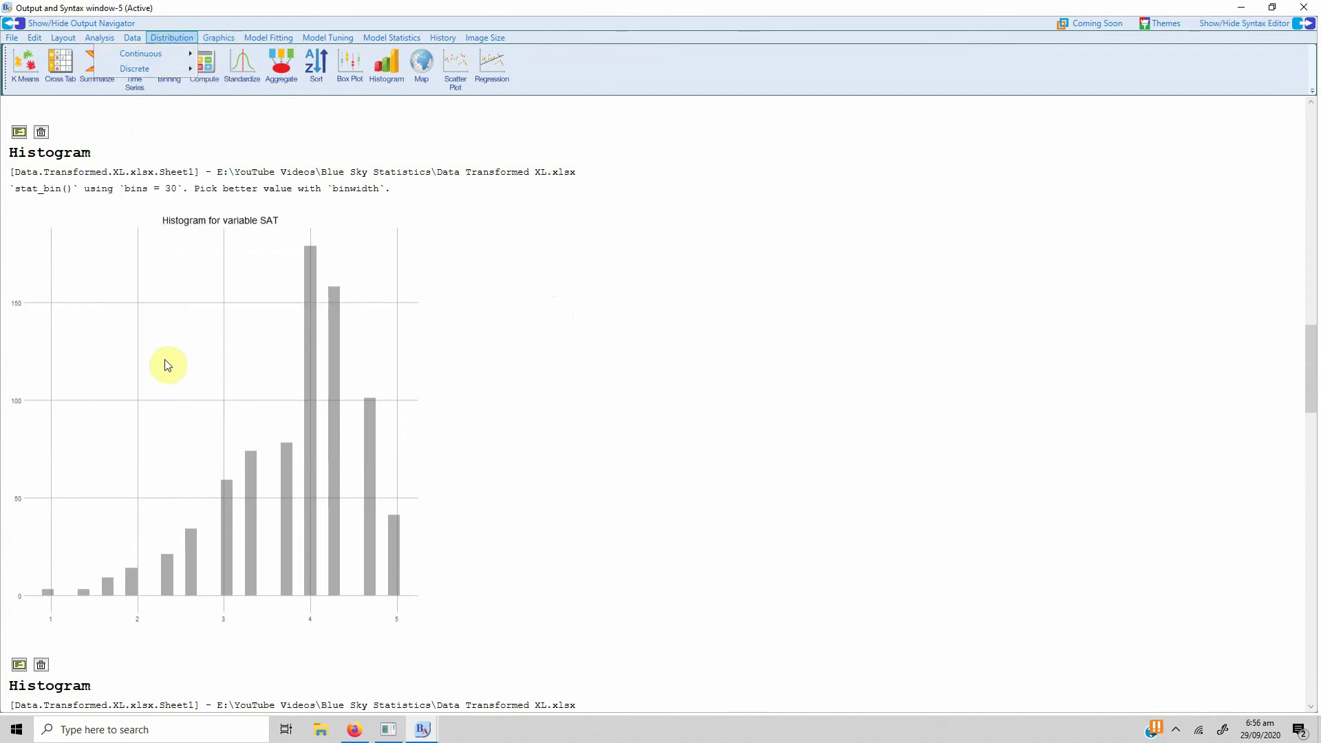
{"action": "left_click", "coordinate": [221, 38]}
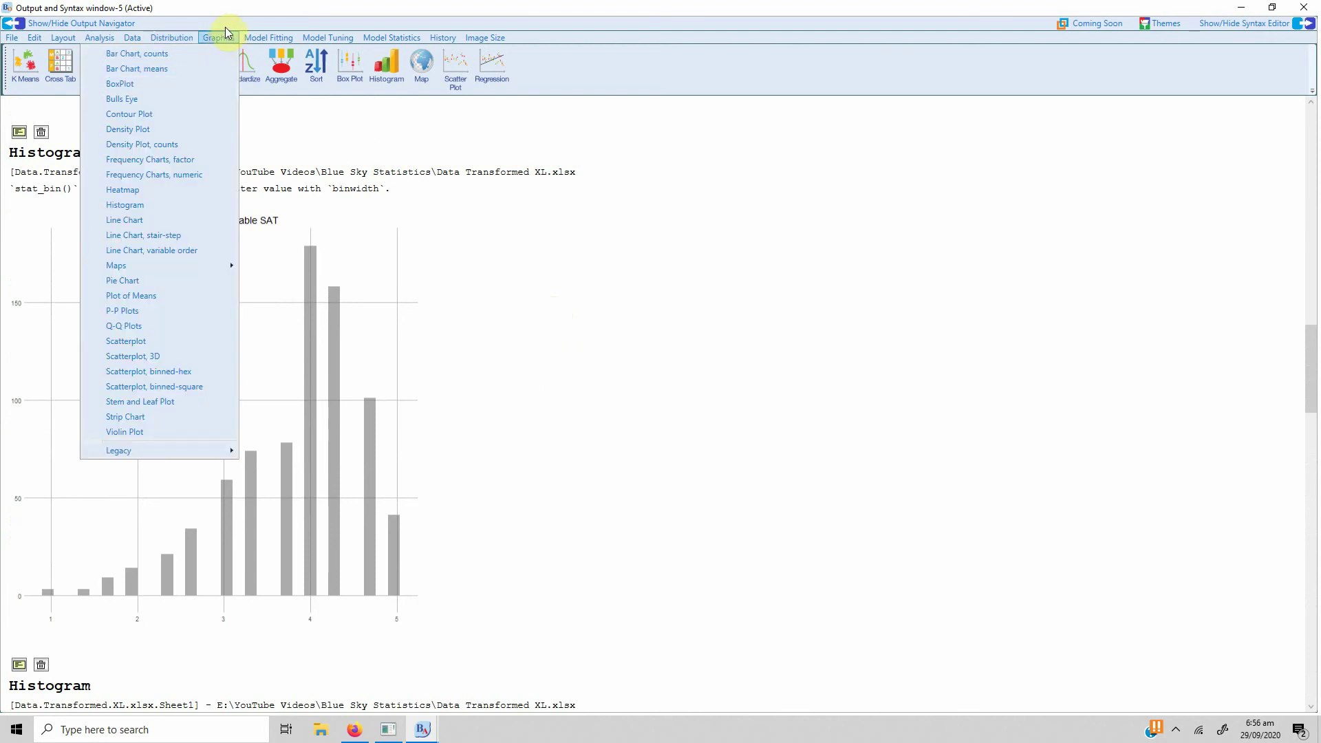